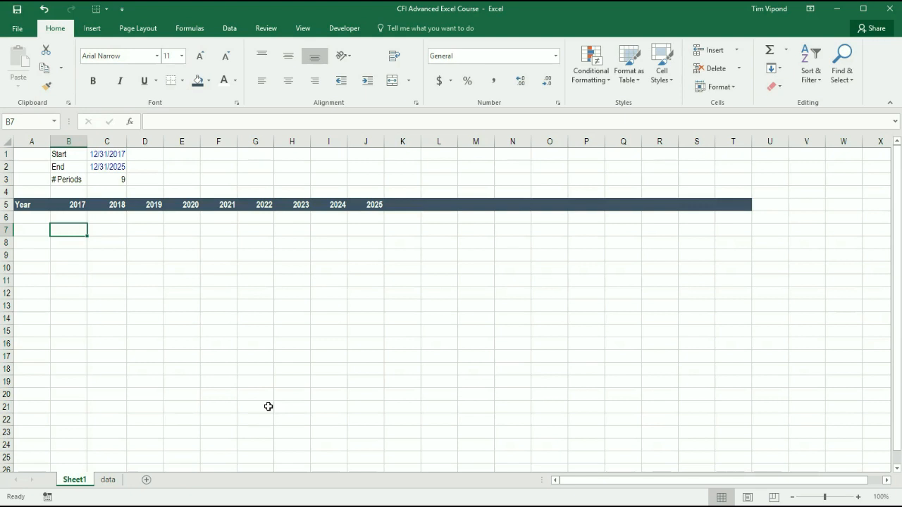
Step: Copy the whole income statement block A1:F9 from the data sheet
key("ctrl+Page_Down")
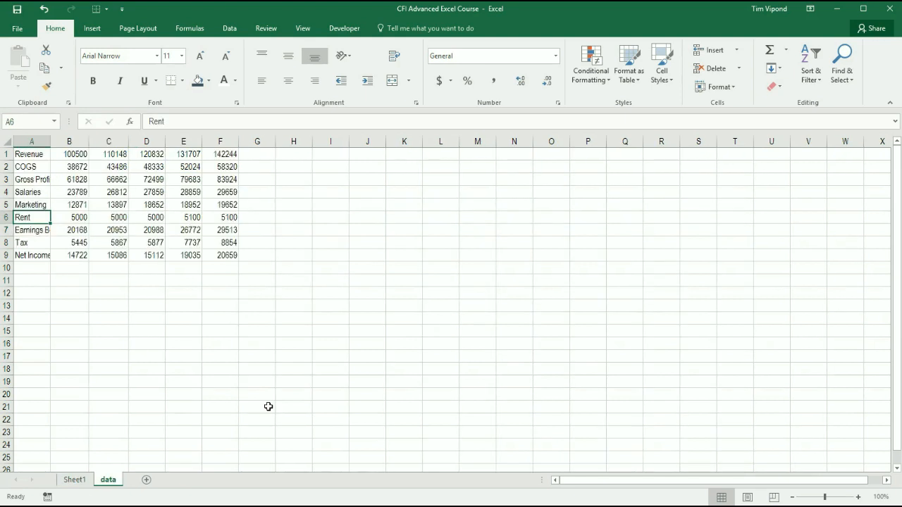
key("Up")
key("Up")
key("Up")
key("Up")
key("Up")
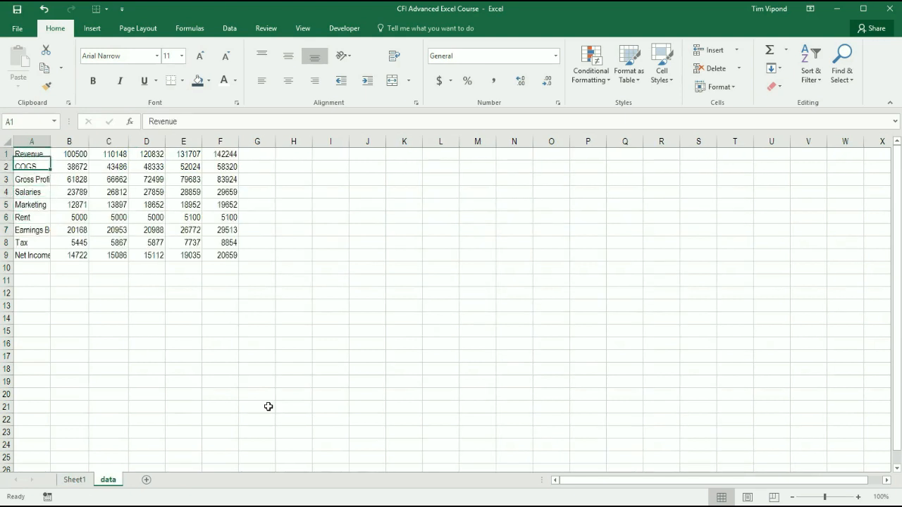
key("ctrl+a")
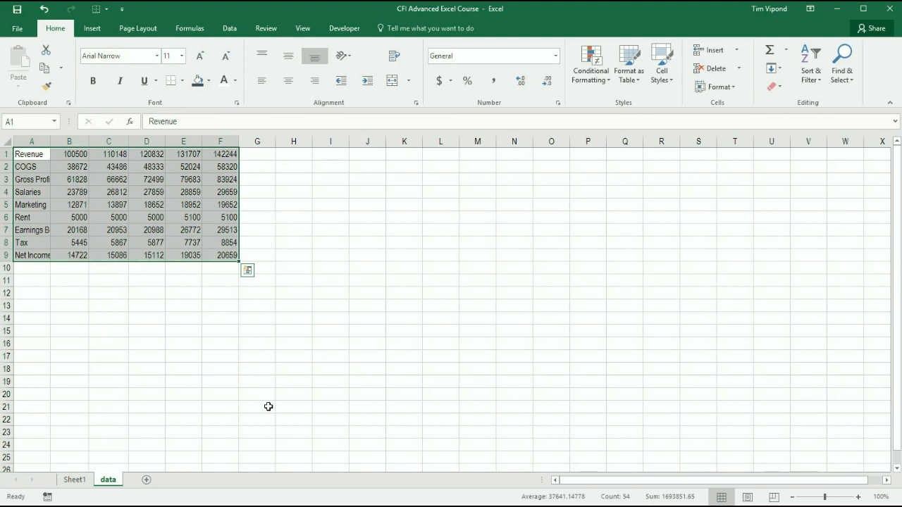
key("ctrl+c")
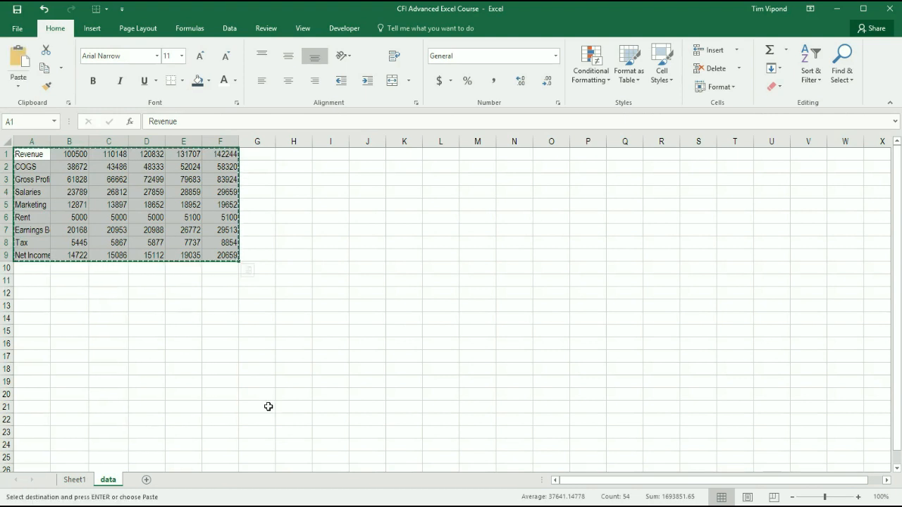
Step: Paste the copied block as values only into Sheet1, starting at cell A8
key("ctrl+Page_Up")
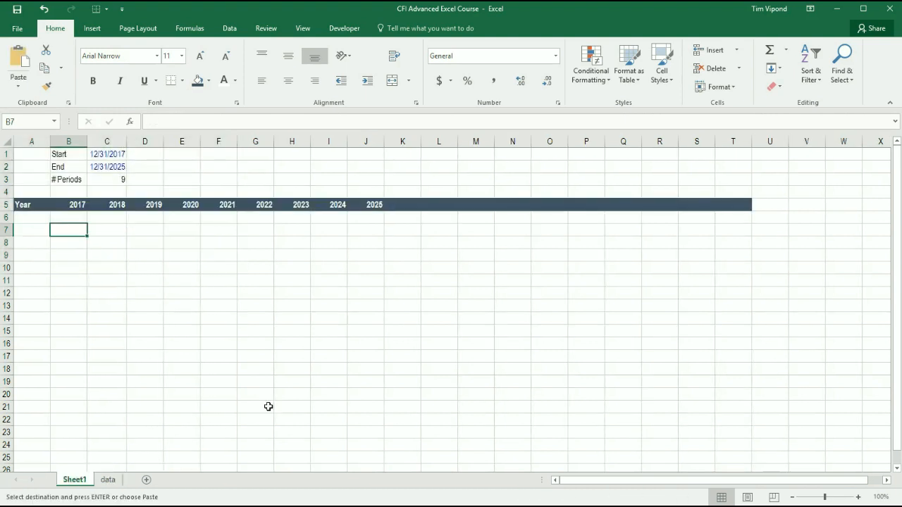
key("Left")
key("Up")
key("Down")
key("Down")
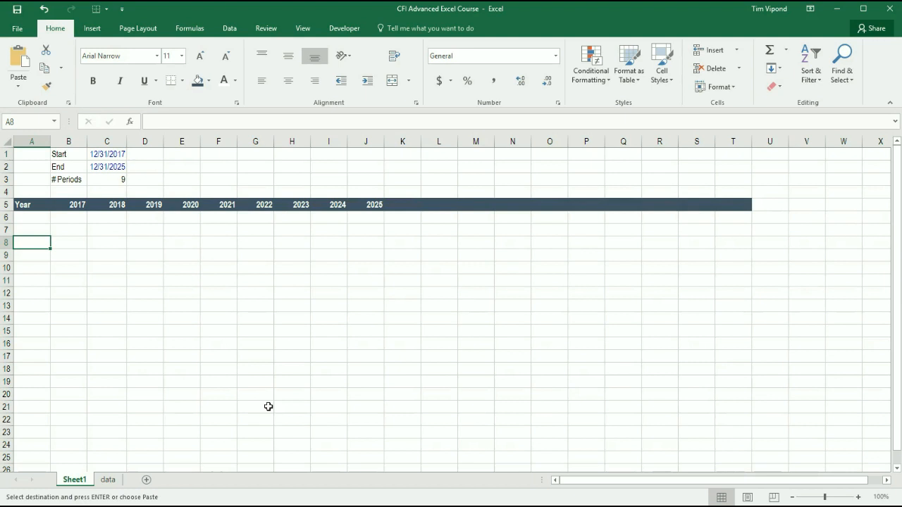
key("alt")
key("e")
key("s")
key("v")
key("Return")
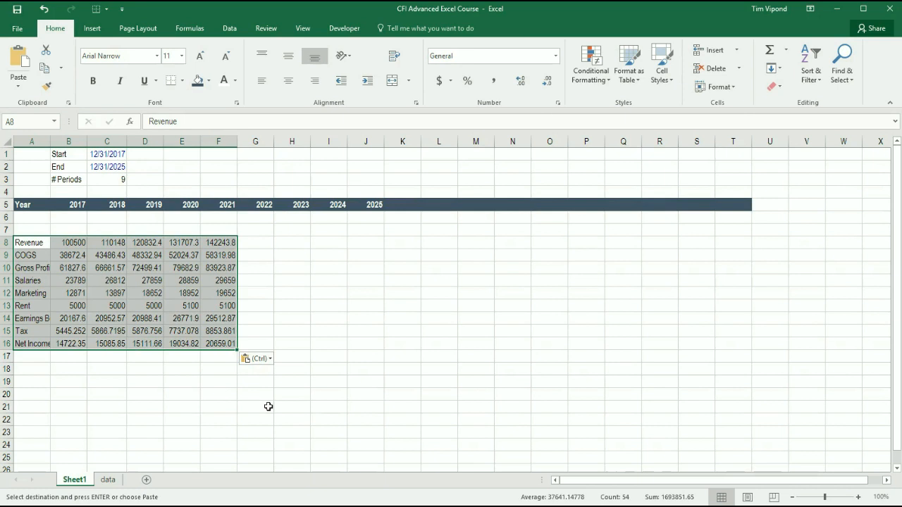
Step: Format B8:F16 as Number with 0 decimal places, a thousands separator and negatives in black parentheses
key("Right")
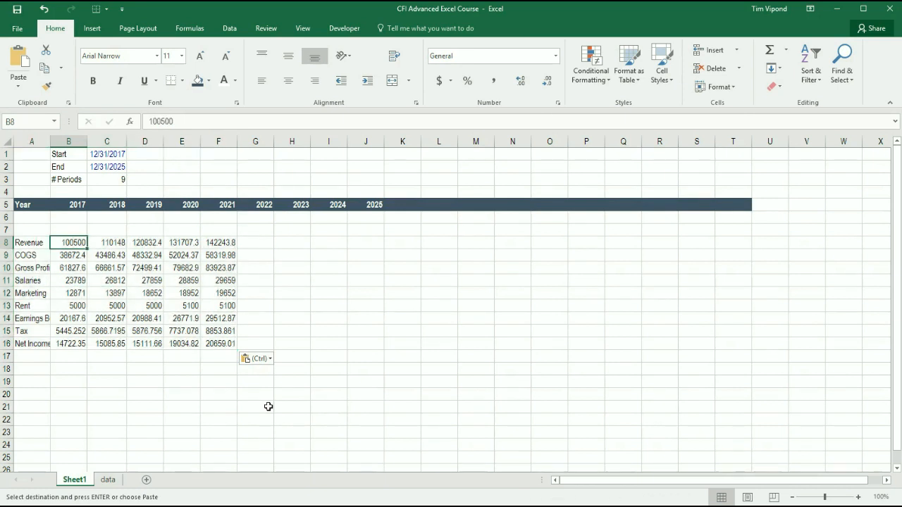
key("ctrl+shift+Down")
key("ctrl+shift+Right")
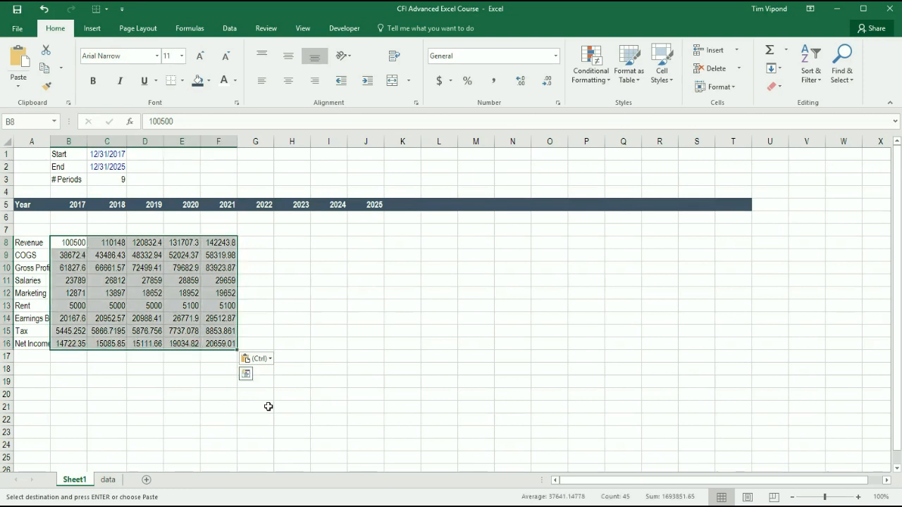
key("Escape")
key("ctrl+1")
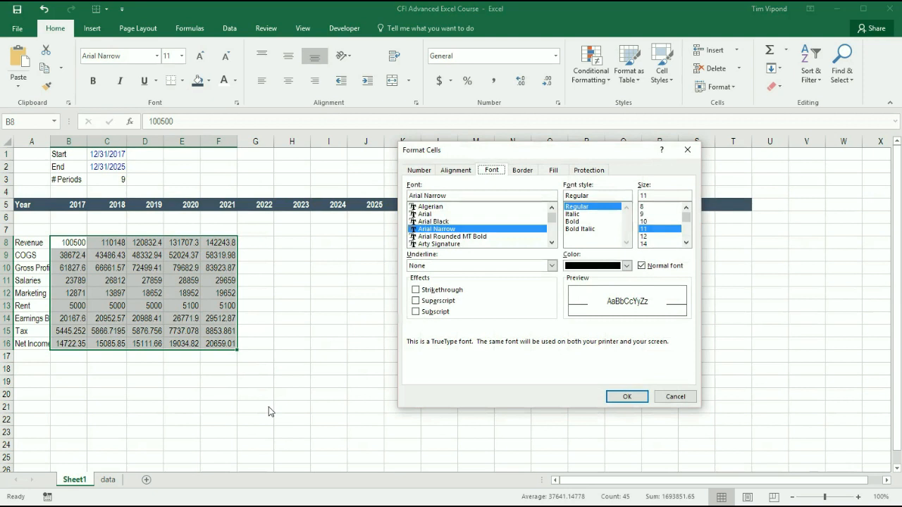
left_click(418, 171)
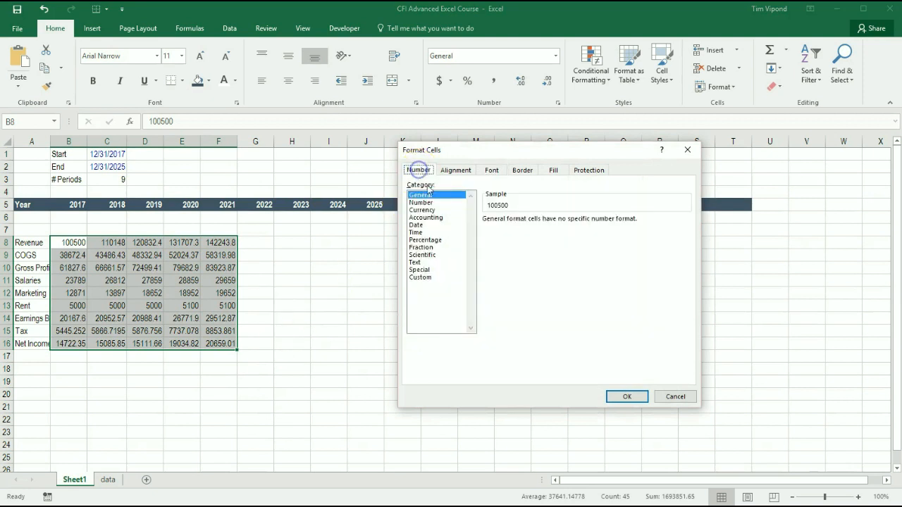
left_click(430, 203)
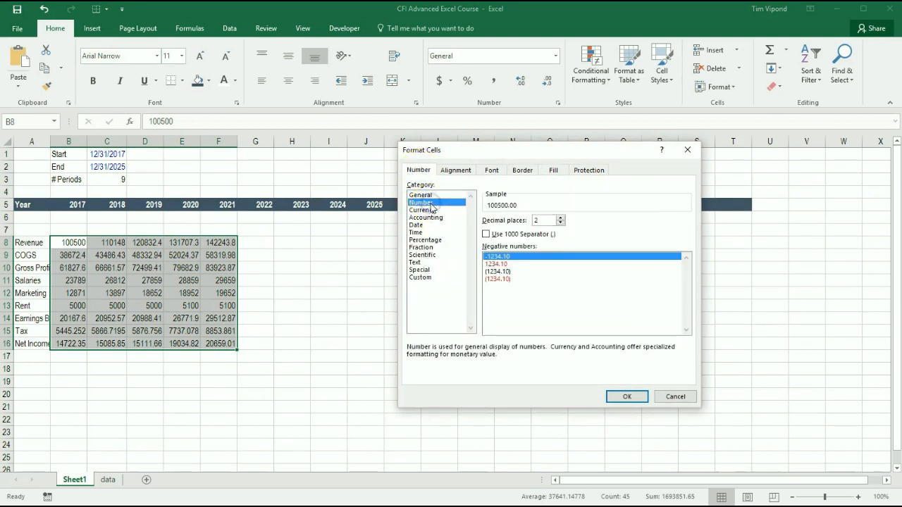
left_click(525, 234)
left_click(560, 223)
left_click(560, 223)
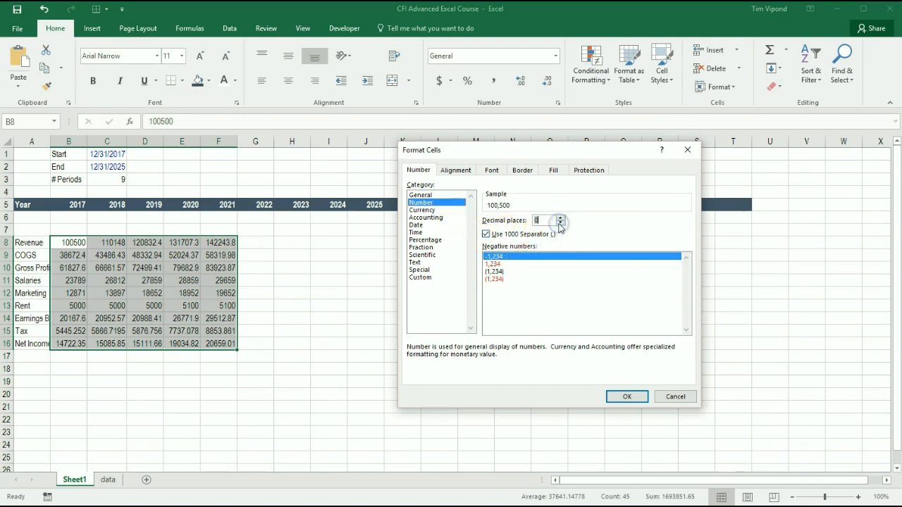
left_click(509, 274)
left_click(623, 396)
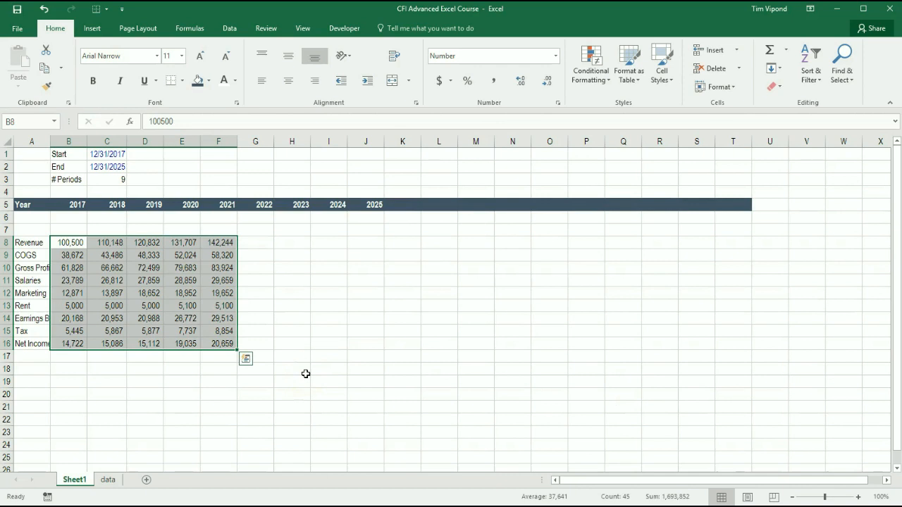
Step: AutoFit column A's width to its row labels
double_click(50, 141)
left_click(195, 383)
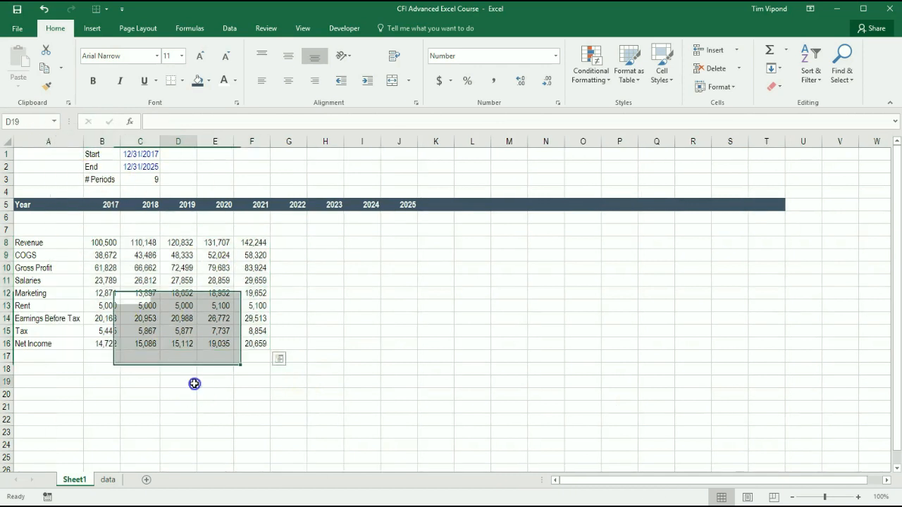
left_click(71, 379)
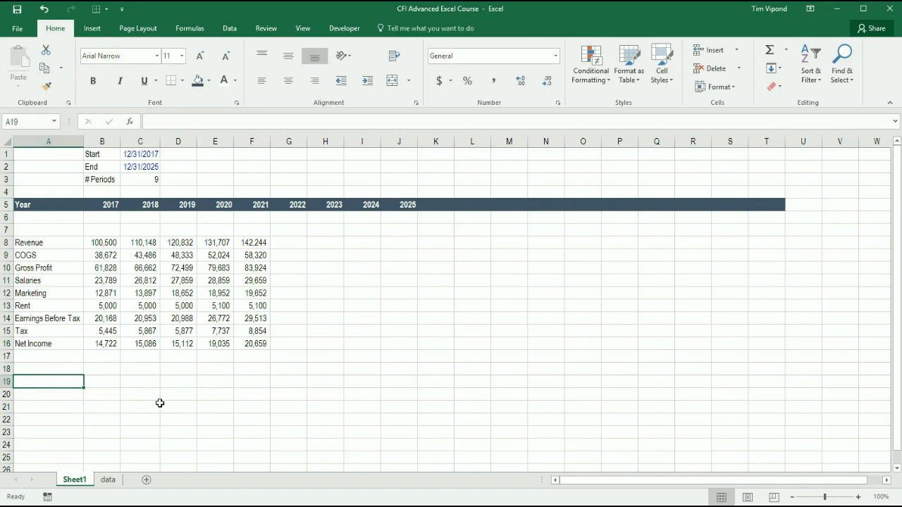
Step: Set the font colour of the hardcoded figures in B8:F16 to blue
left_click(112, 267)
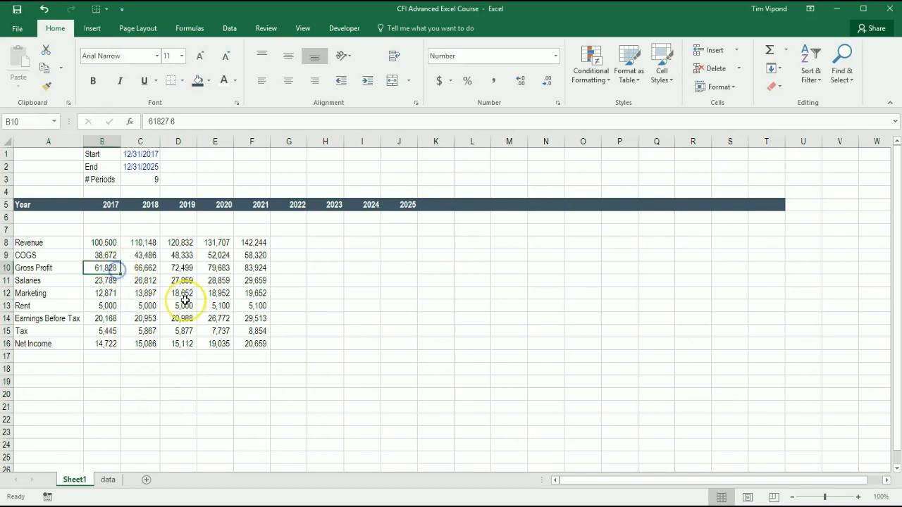
key("Up")
key("Up")
key("ctrl+shift+Right")
key("ctrl+shift+Down")
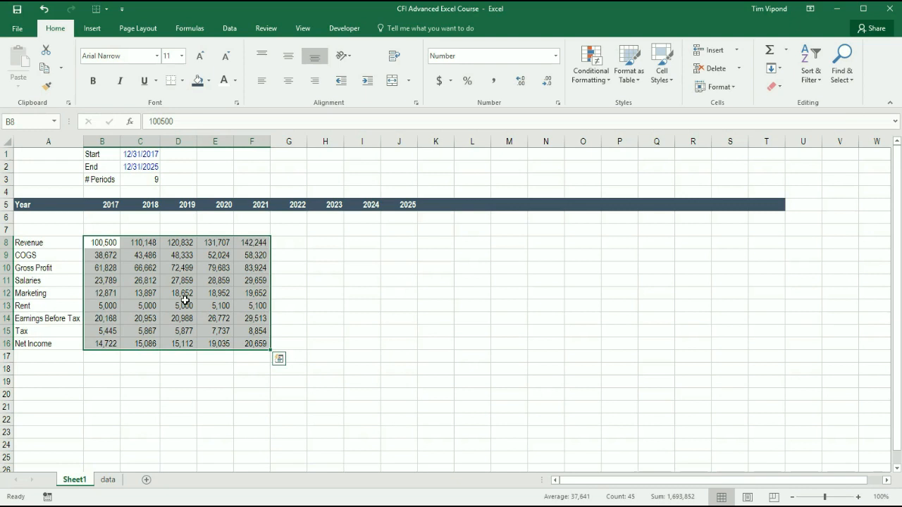
key("alt")
key("h")
key("f")
key("c")
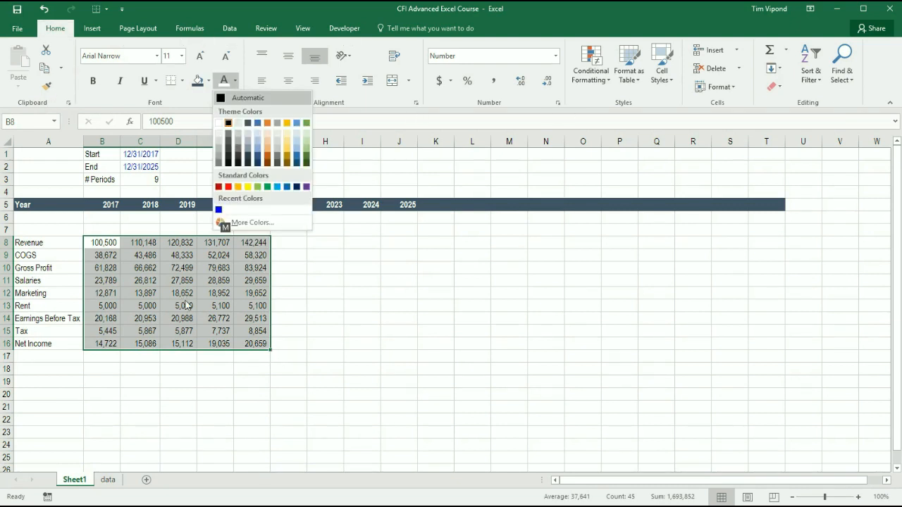
key("Up")
key("Up")
key("Return")
Step: Look over the Gross Profit row and the Revenue figures
key("Down")
key("Down")
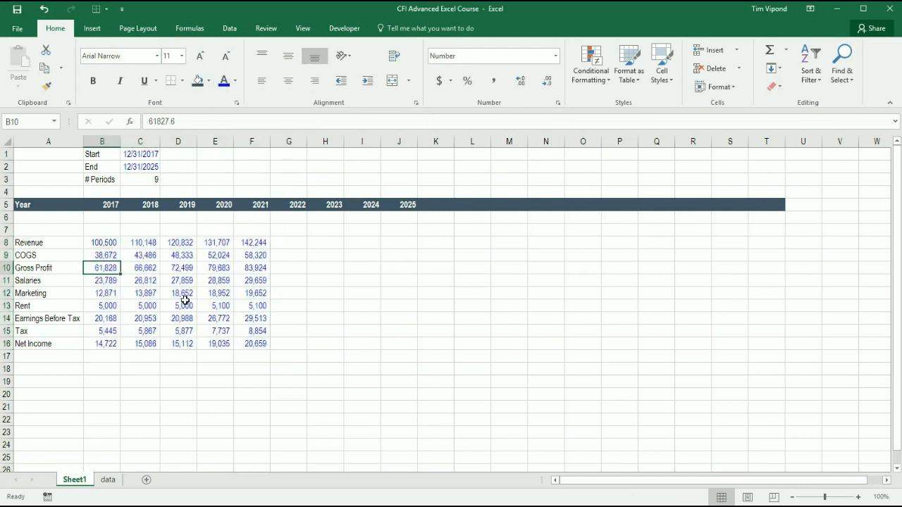
key("Left")
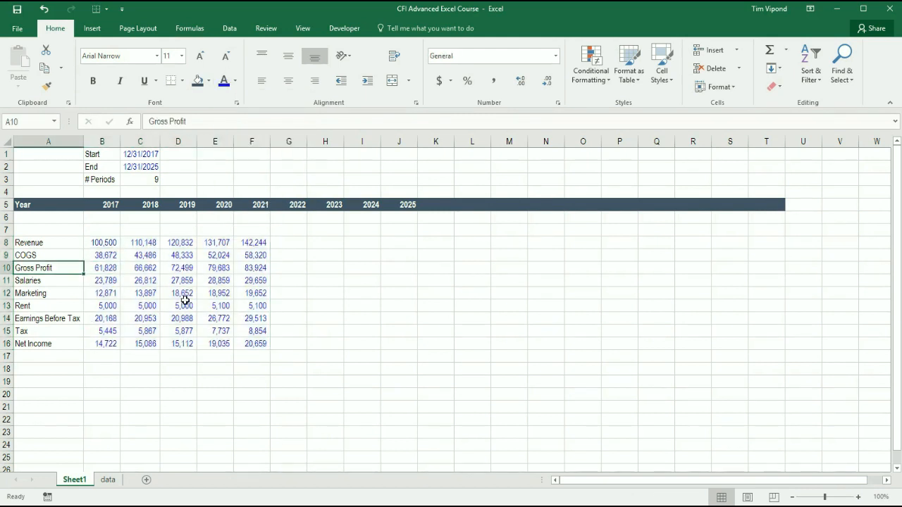
key("Right")
key("Up")
key("Up")
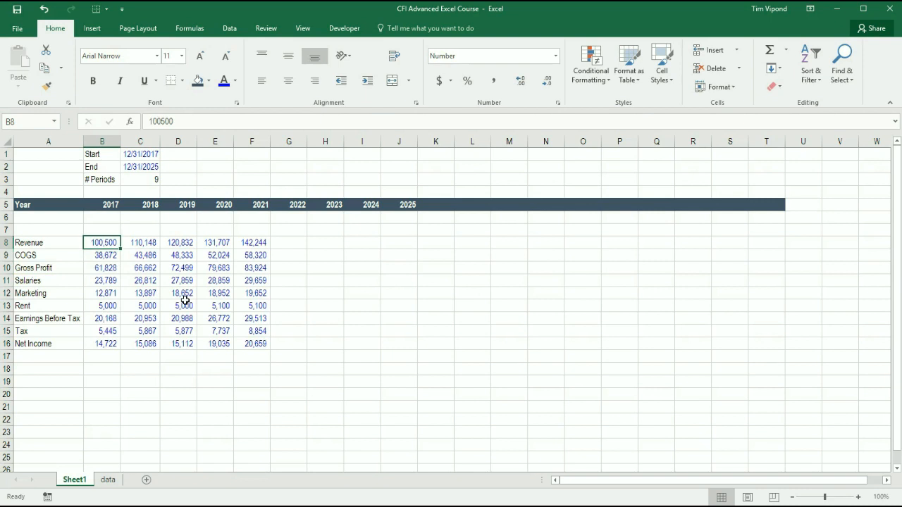
key("shift+Right")
key("shift+Right")
key("shift+Right")
key("shift+Right")
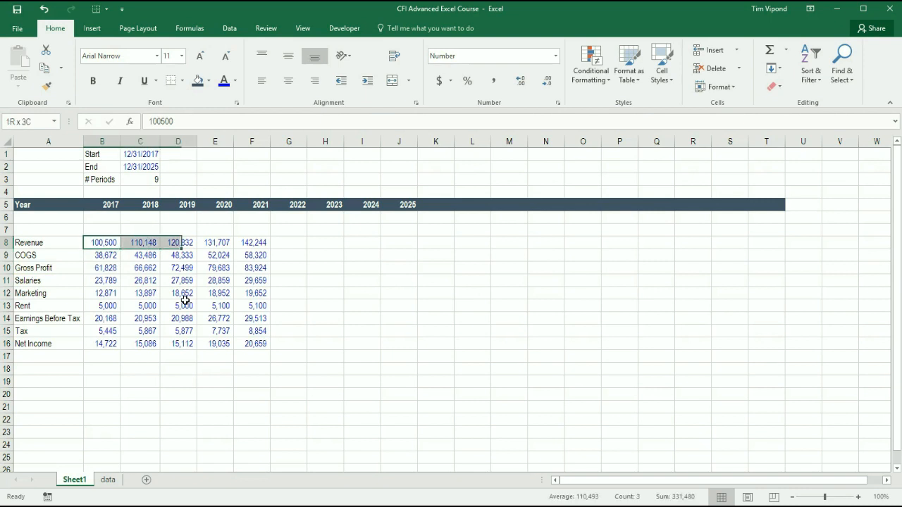
Step: Set the End date in cell C2 to 7/17/2021
key("Up")
key("Up")
key("Up")
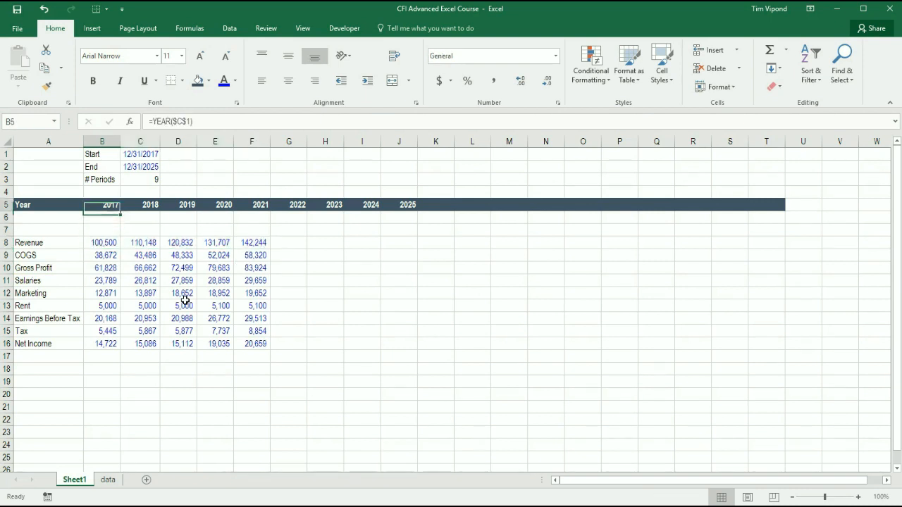
key("Up")
key("Up")
key("Right")
key("Up")
type("7/17/202")
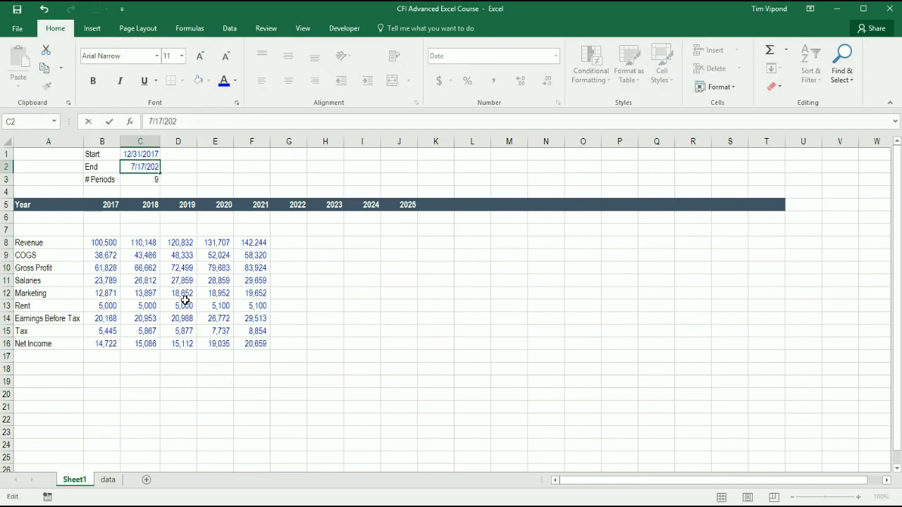
type("1")
key("Return")
Step: Check the year headers in row 5 up to 2021 and the figures beneath the last year
key("Down")
key("Down")
key("Left")
key("Right")
key("Right")
key("Right")
key("Right")
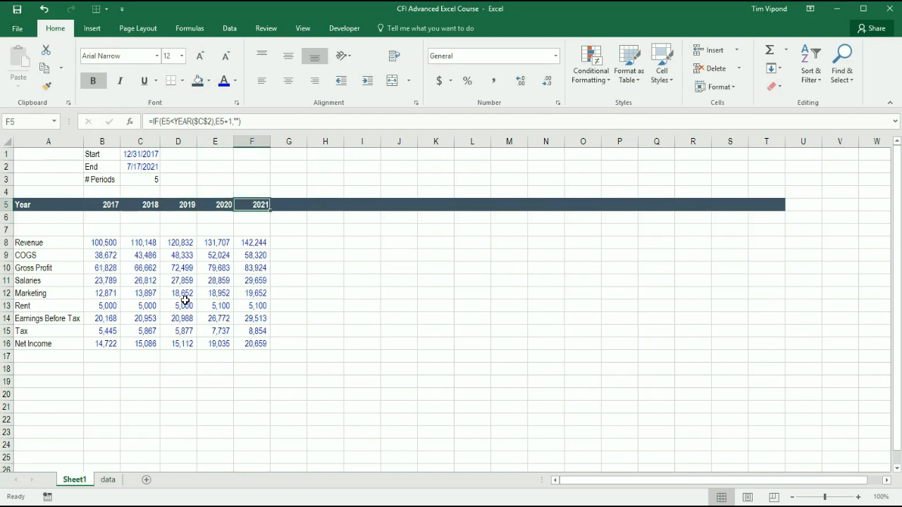
key("Down")
key("Down")
key("Down")
key("Down")
key("Down")
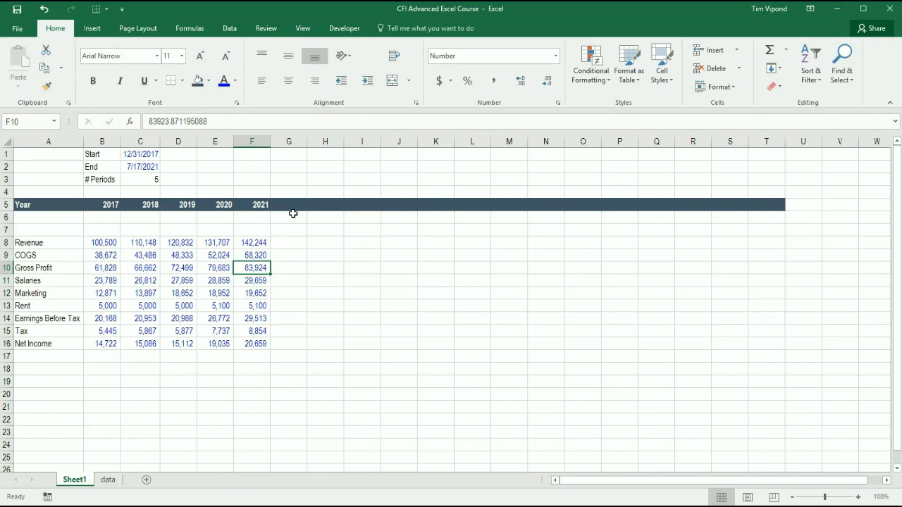
Step: Review the Revenue figures in B8:F8 across all the years
key("Left")
key("Left")
key("Left")
key("Up")
key("Up")
key("Up")
key("Down")
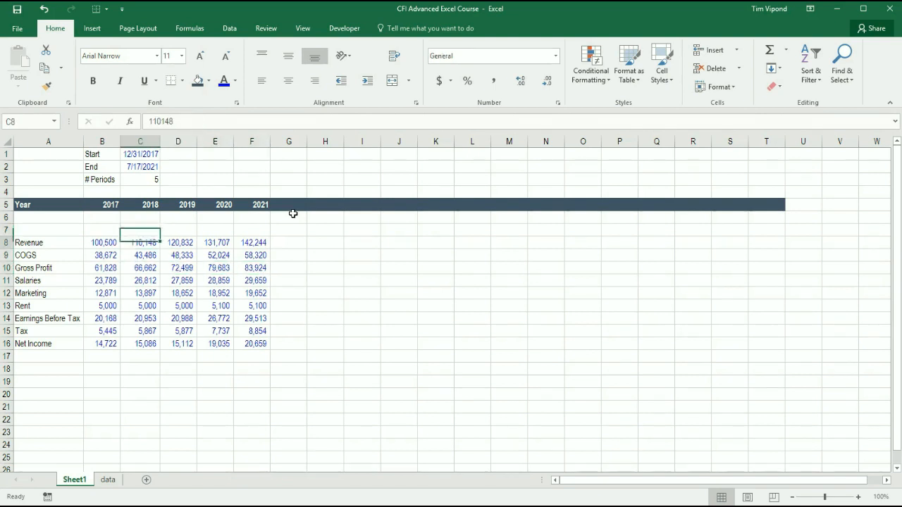
key("Left")
key("ctrl+shift+Right")
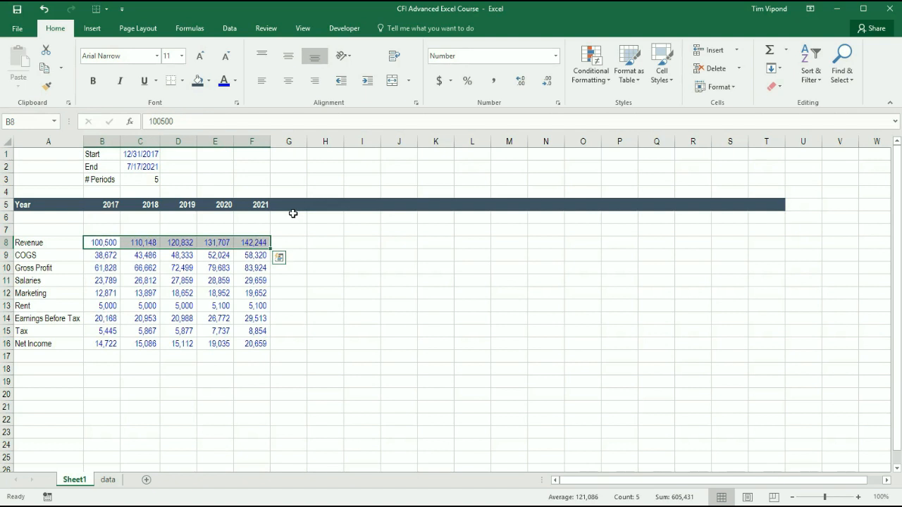
key("Up")
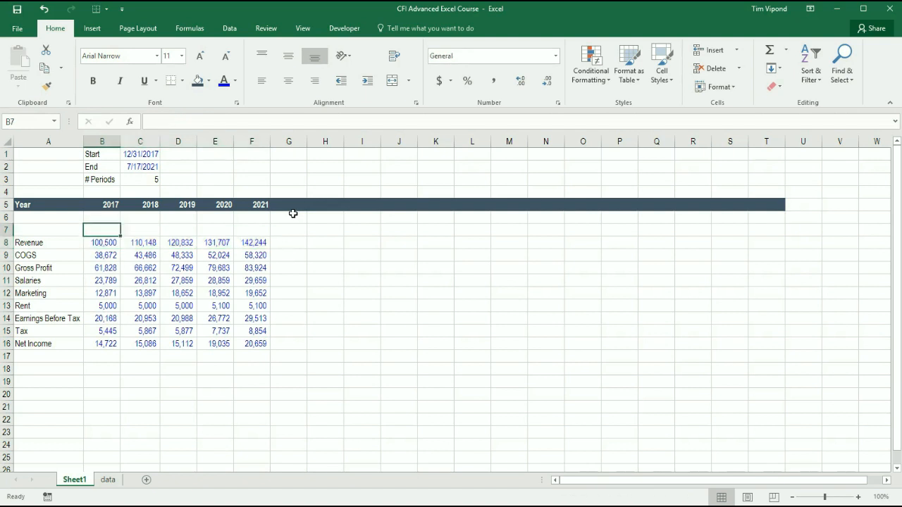
Step: Examine the # Periods formula in C3 and the Start and End dates above it
key("Up")
key("Up")
key("Up")
key("Up")
key("Right")
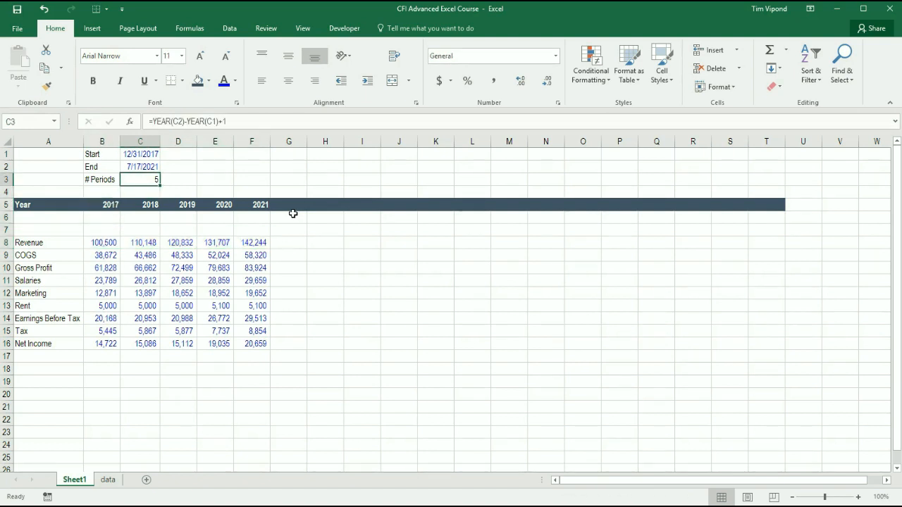
key("Up")
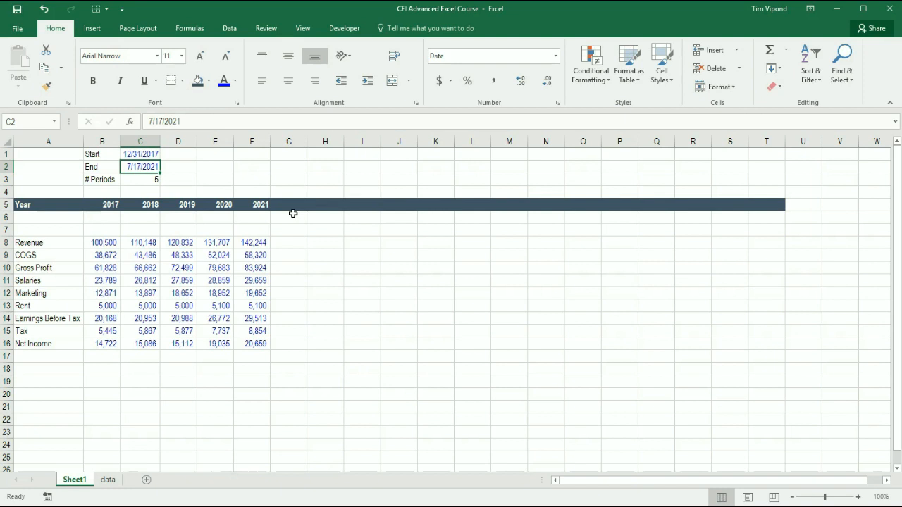
key("Up")
key("Down")
key("Up")
key("Down")
key("Down")
key("Down")
key("Down")
key("Down")
key("Down")
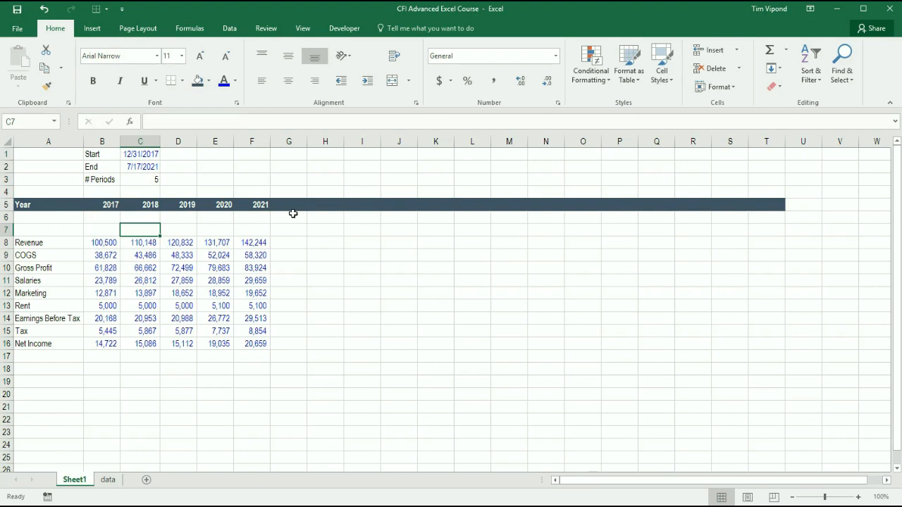
Step: Insert a new column between the row labels and the 2017 figures
key("Down")
key("Left")
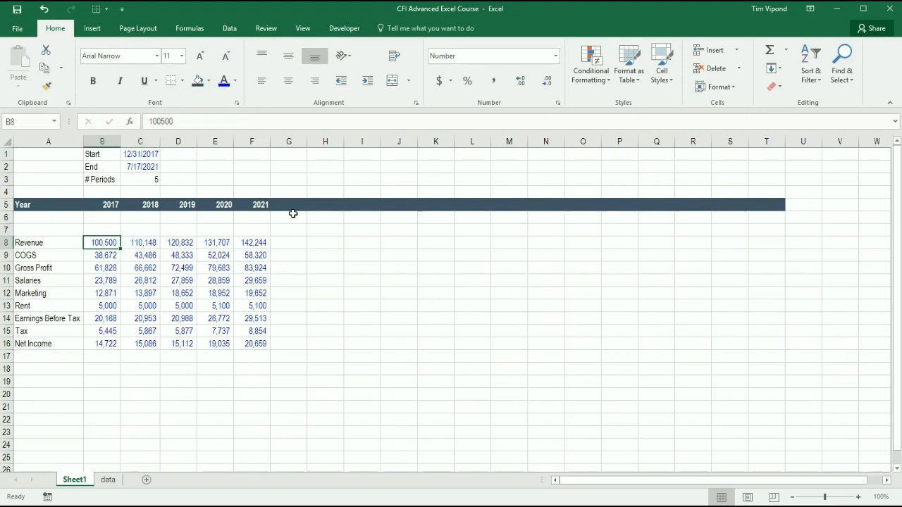
key("alt+h")
key("i")
key("c")
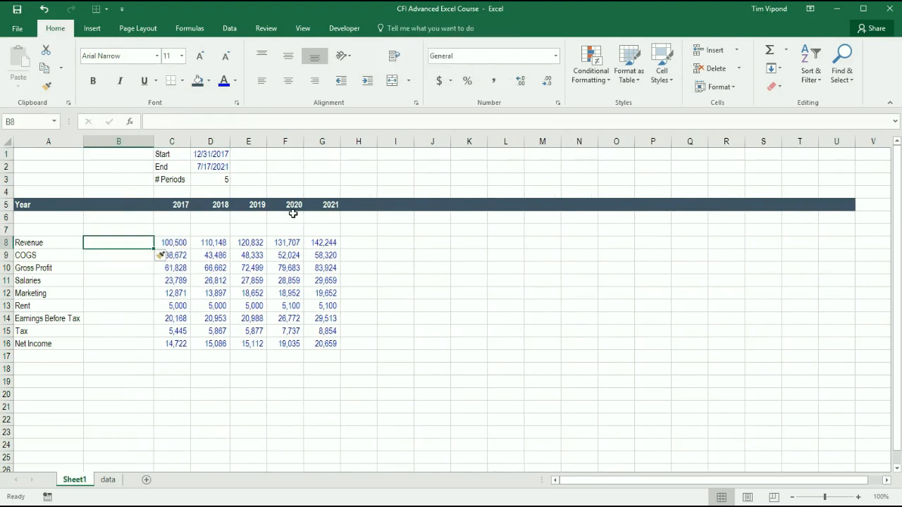
Step: Insert another column beside the row labels and narrow the two blank columns B and C
key("alt+i")
key("c")
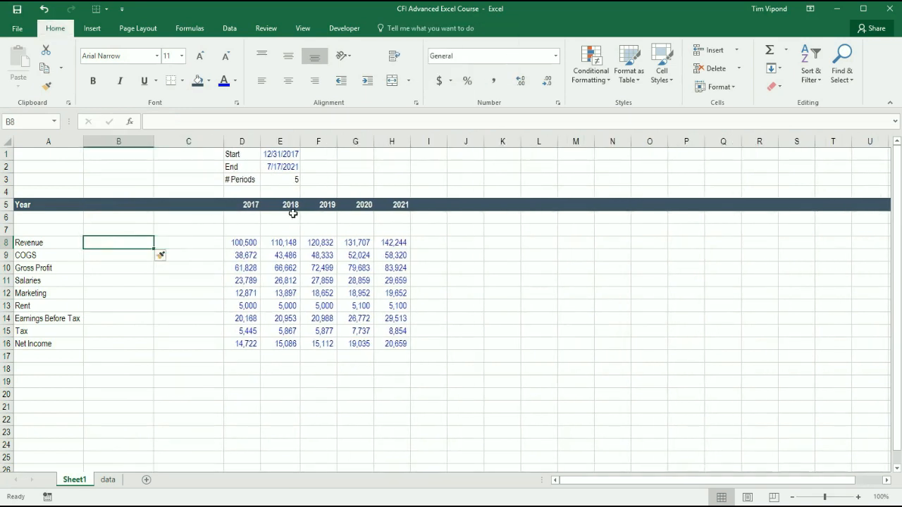
left_click_drag(136, 140, 199, 143)
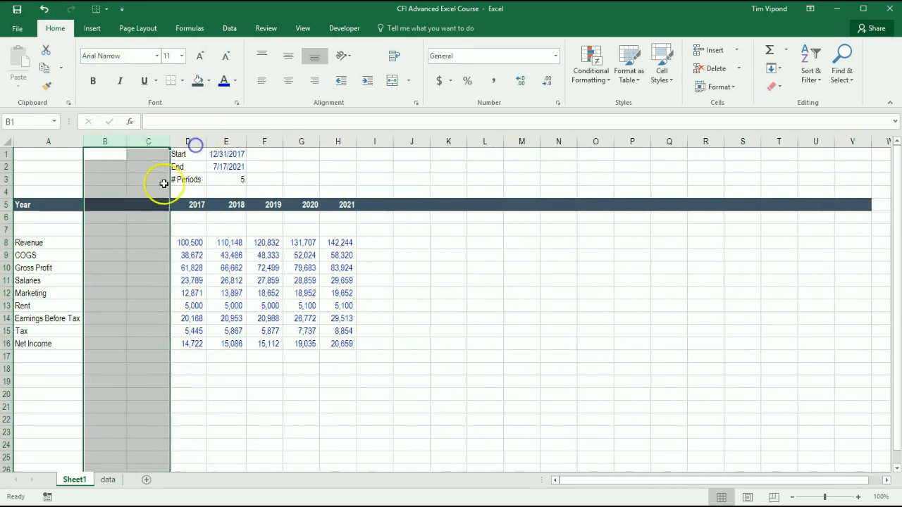
Step: Enter the headings Total in B6 and Average in C6
left_click(91, 242)
key("Up")
key("Up")
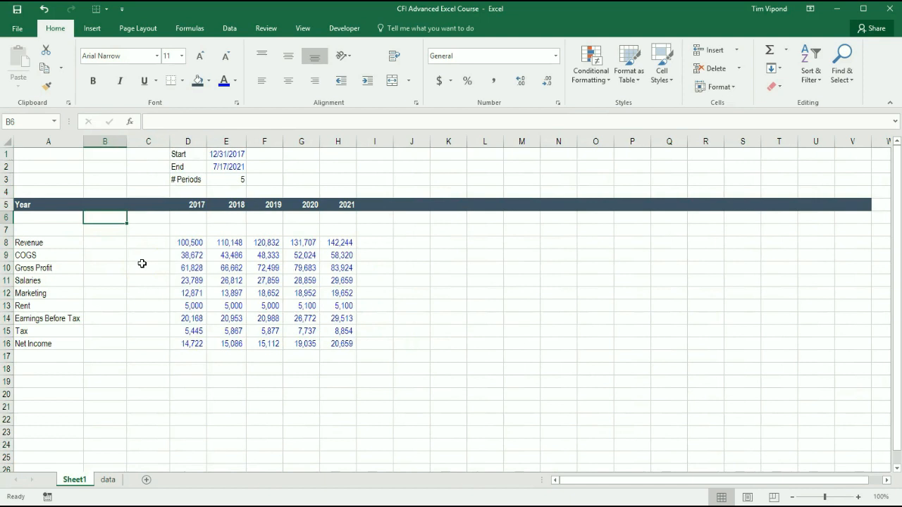
type("Total")
key("Tab")
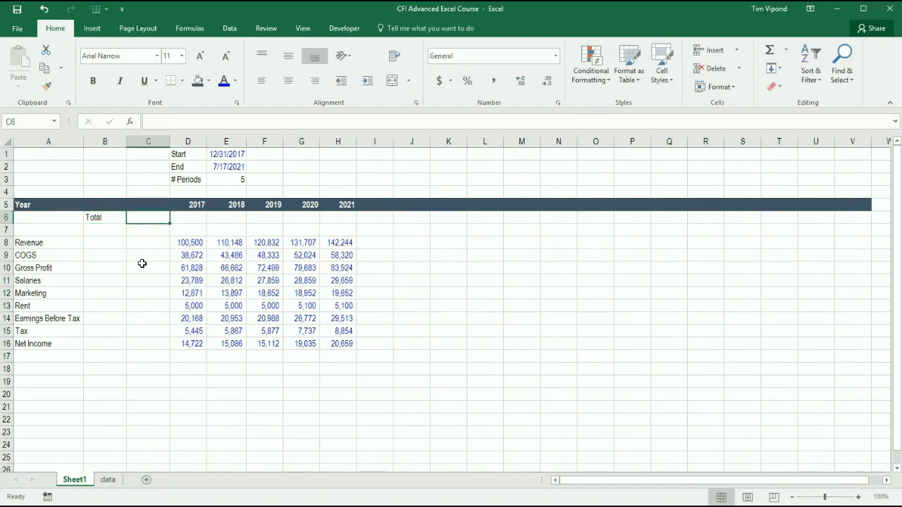
type("Average")
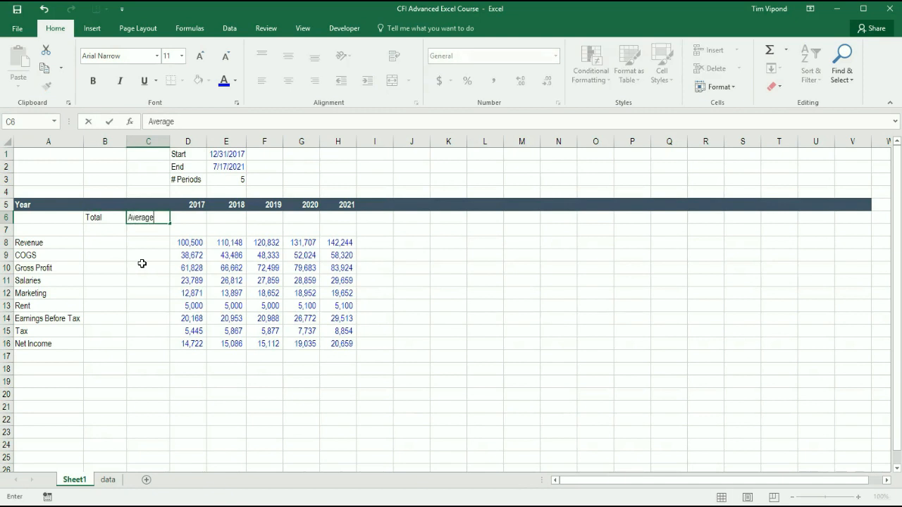
key("Return")
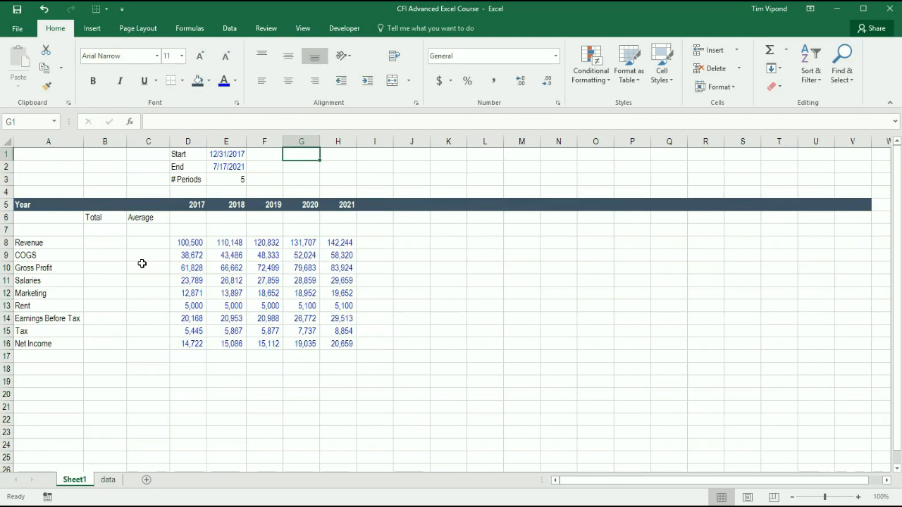
Step: Add the labels Total and Average in G1 and G2, with the value 3 beside each in H1 and H2
type("Total")
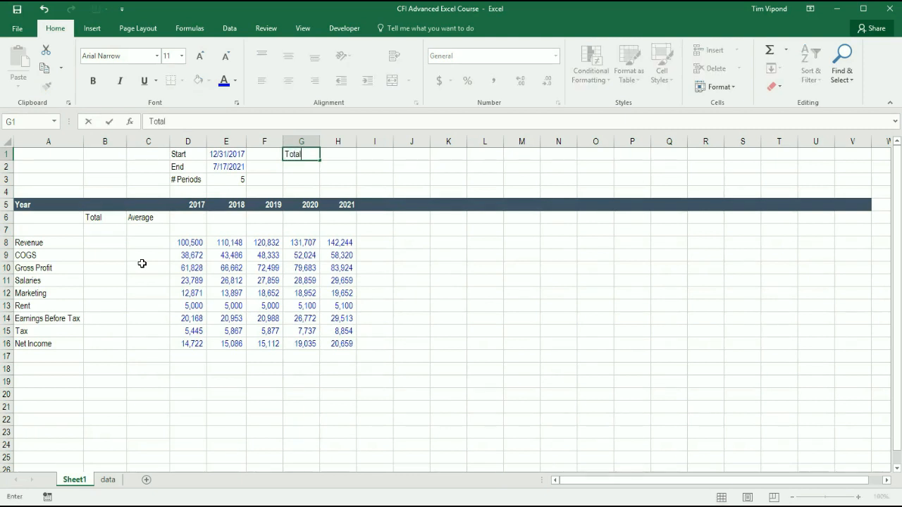
key("Return")
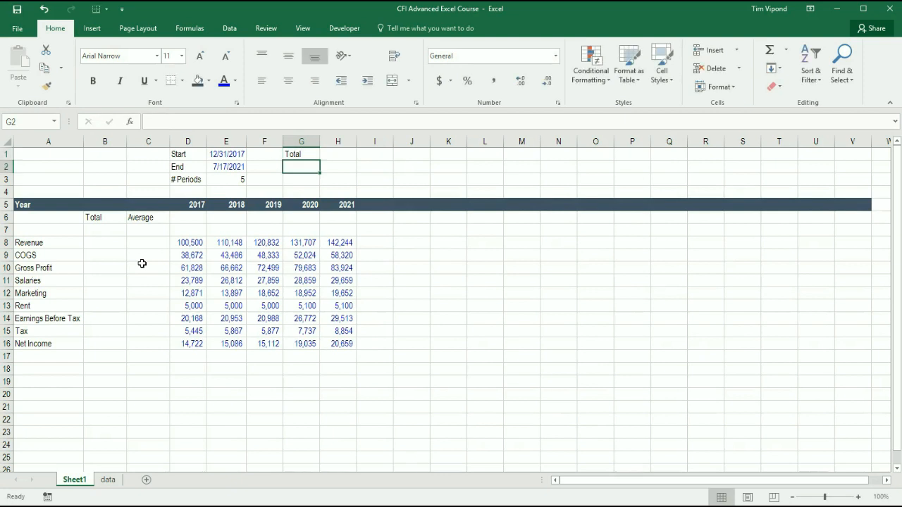
type("Average")
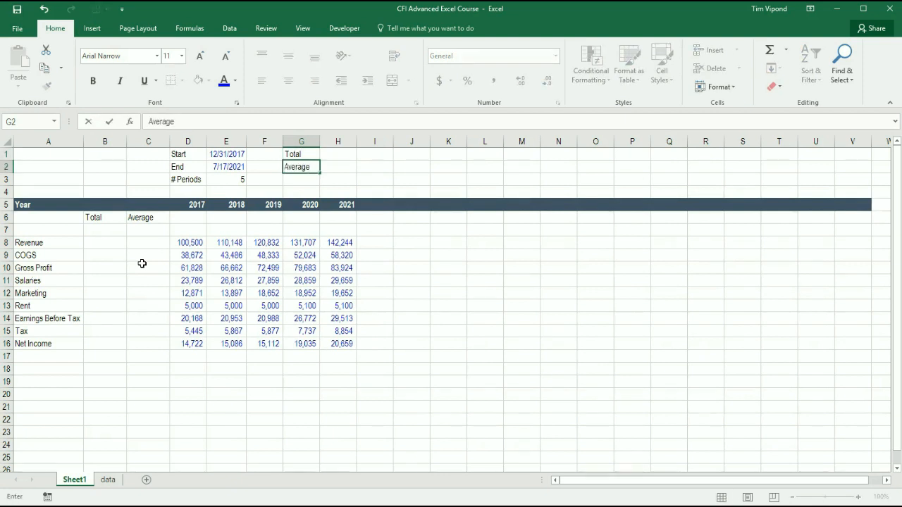
key("Tab")
key("Up")
type("3")
key("Return")
type("3")
key("Return")
Step: Format the input values in H1:H2 with a blue font colour
key("Up")
key("shift+Up")
key("ctrl+1")
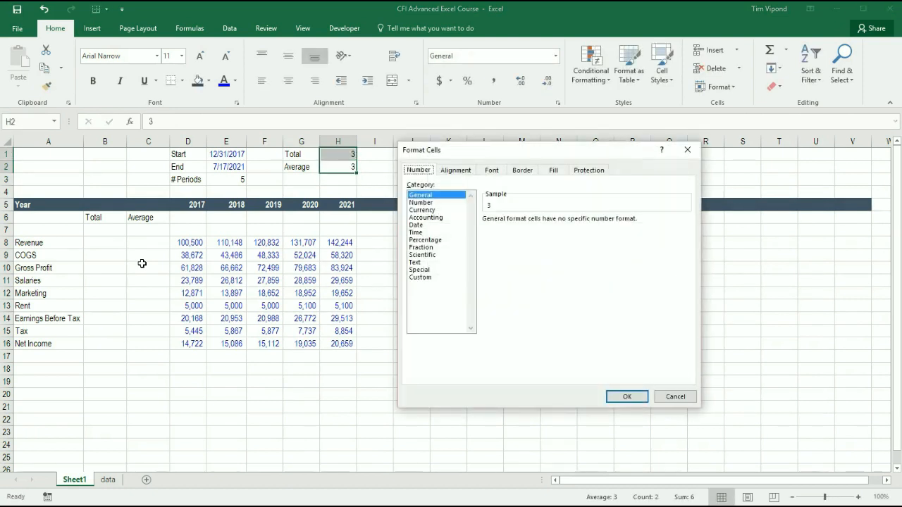
left_click(501, 173)
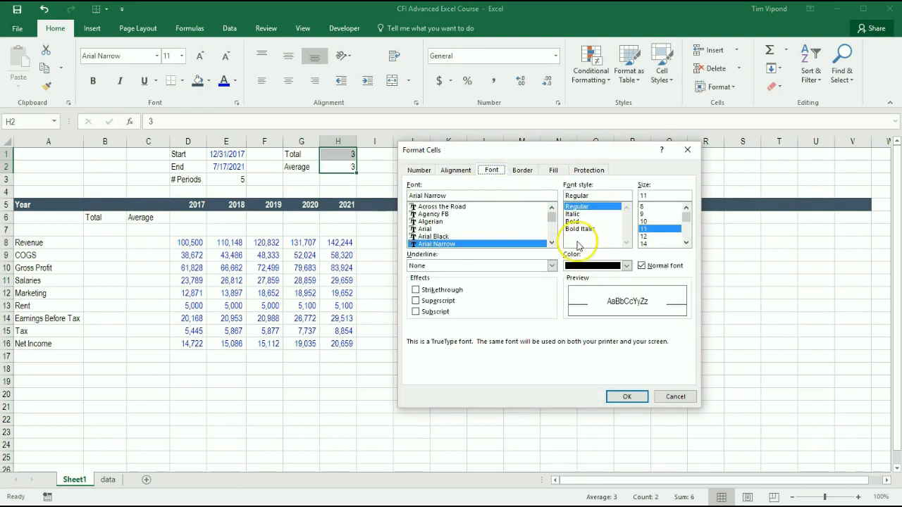
left_click(596, 266)
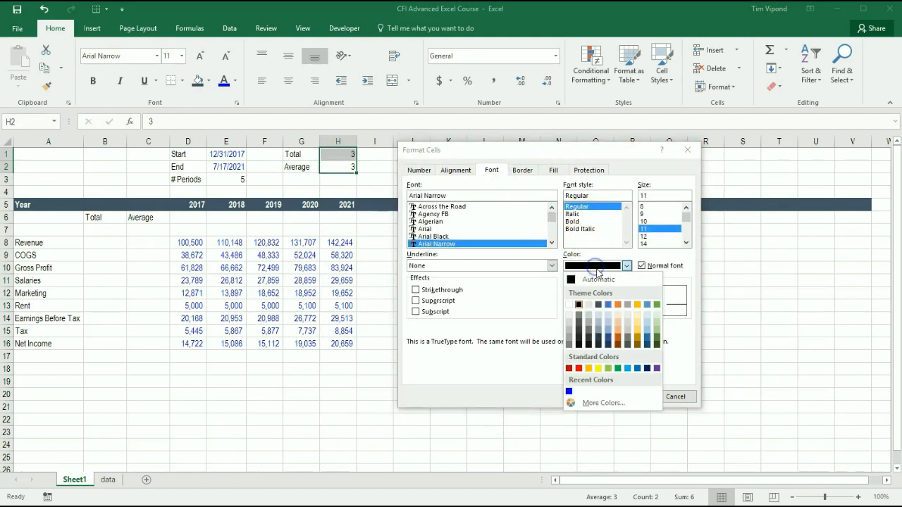
left_click(568, 391)
left_click(627, 397)
left_click(416, 396)
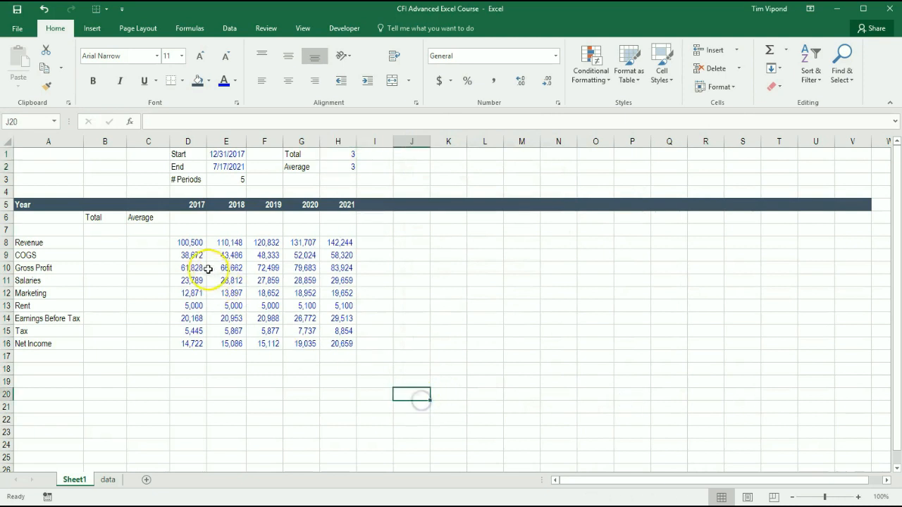
Step: Start a SUM formula in the Revenue Total cell B8 with a range beginning at D8
left_click_drag(190, 245, 775, 348)
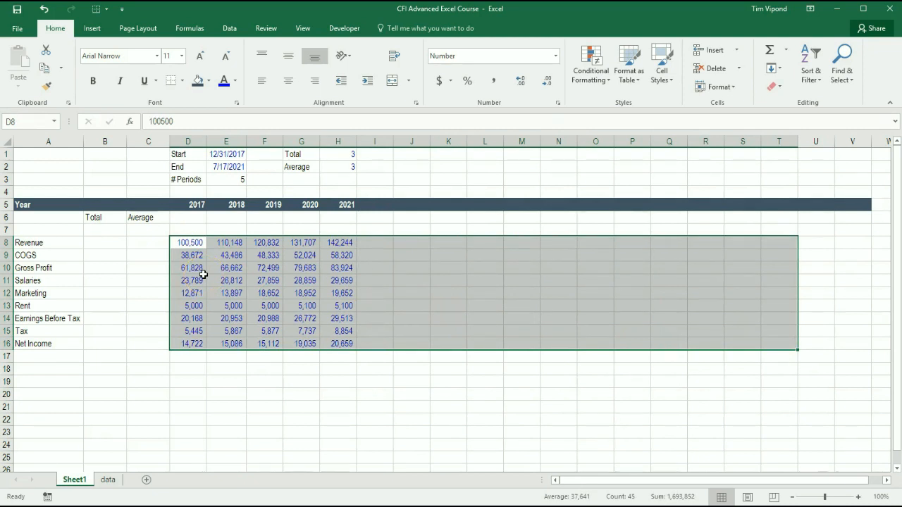
left_click(341, 279)
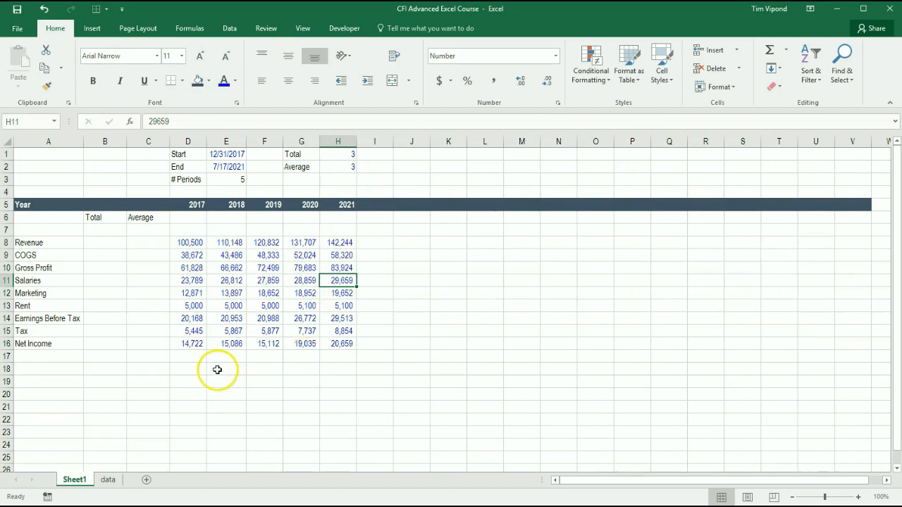
left_click(97, 242)
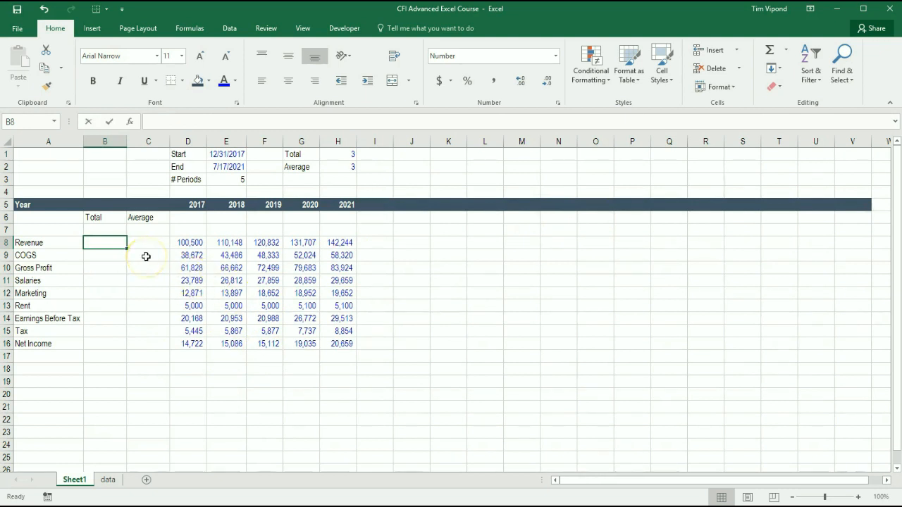
type("=sum")
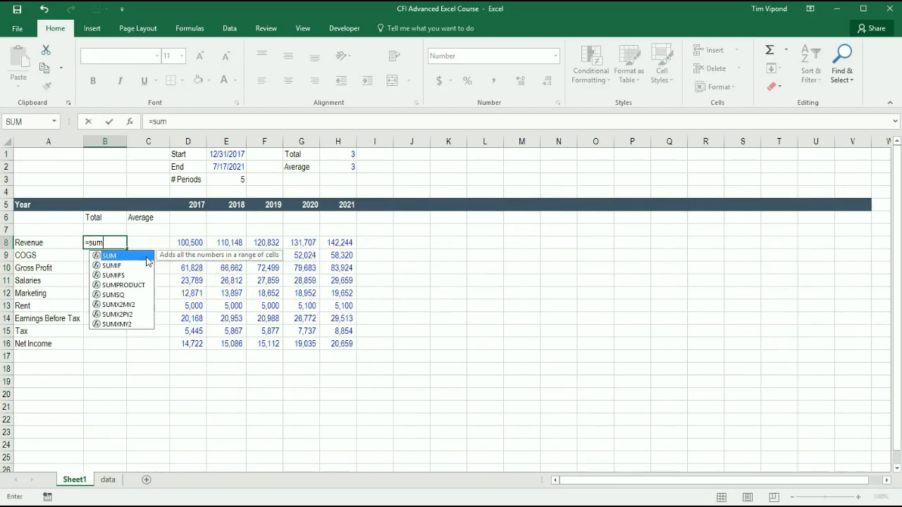
type("(")
key("Right")
key("Right")
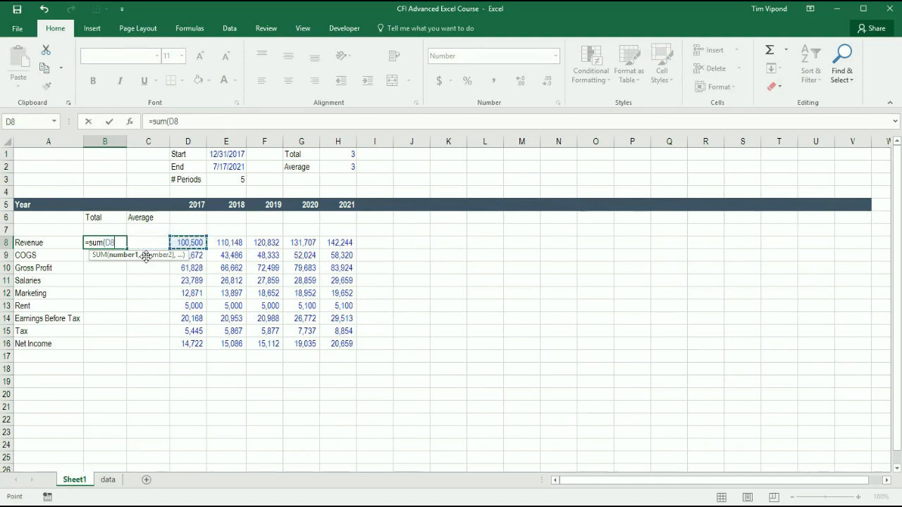
key("F8")
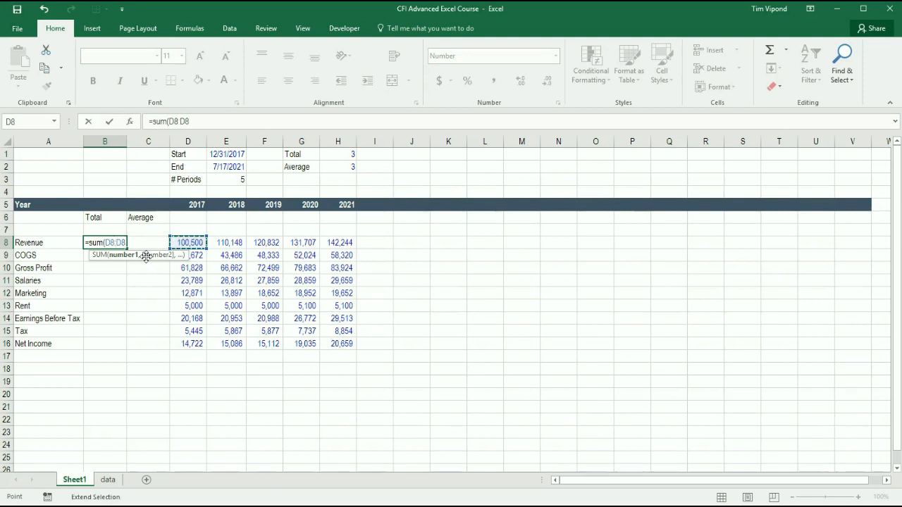
key("BackSpace")
key("BackSpace")
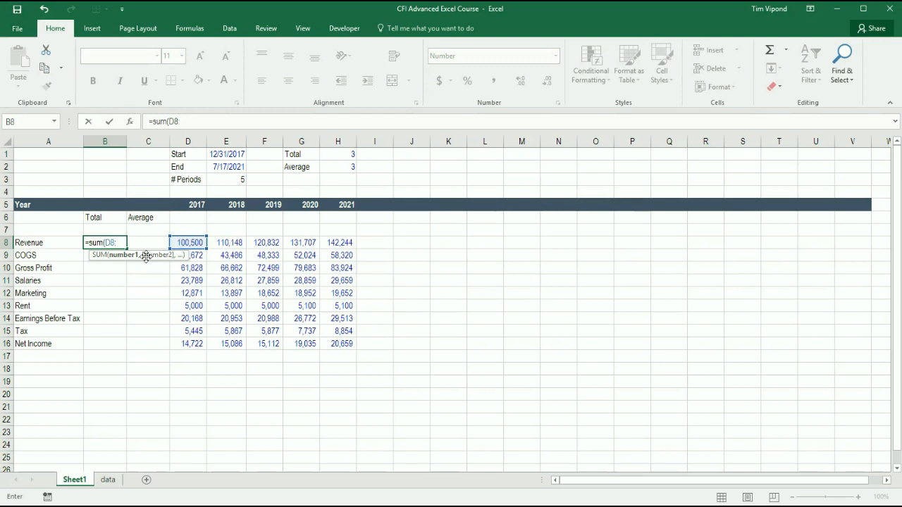
Step: Define the end of the SUM range with an OFFSET function that references D8 and moves 0 rows
type("offset(")
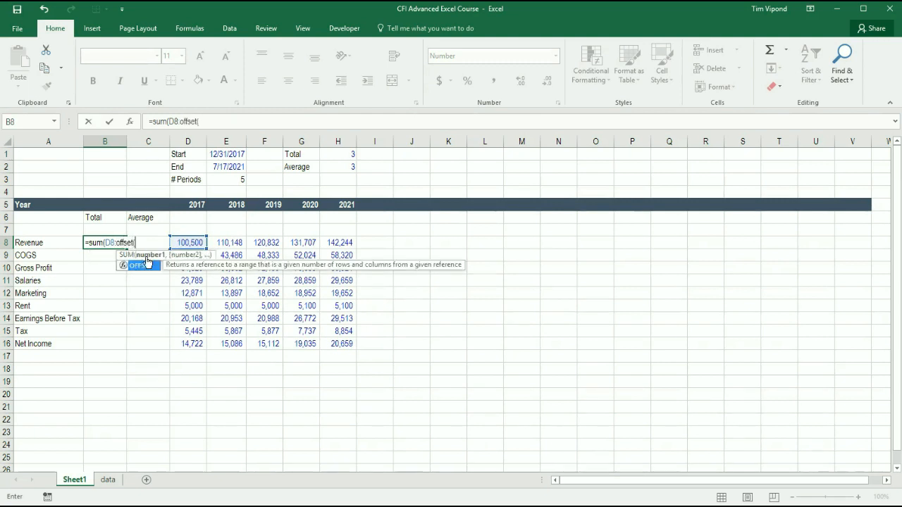
key("Right")
key("Right")
key("Right")
key("Left")
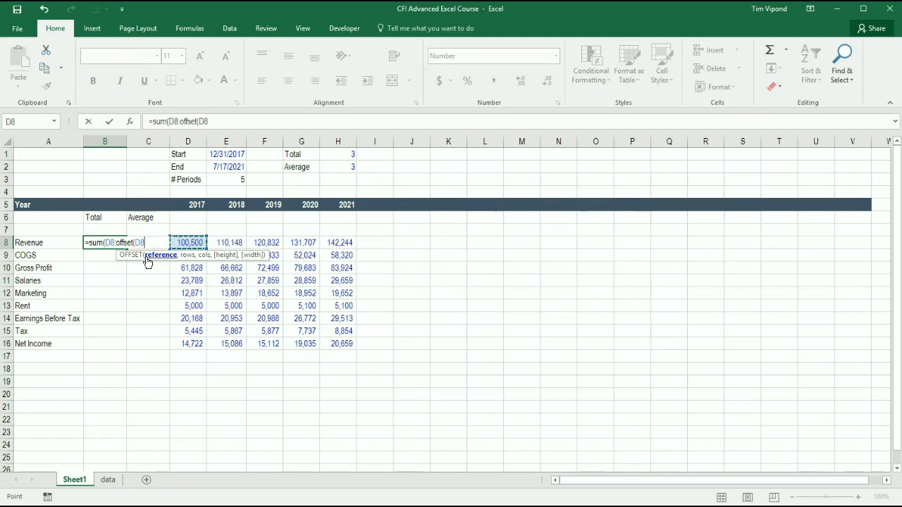
type(",")
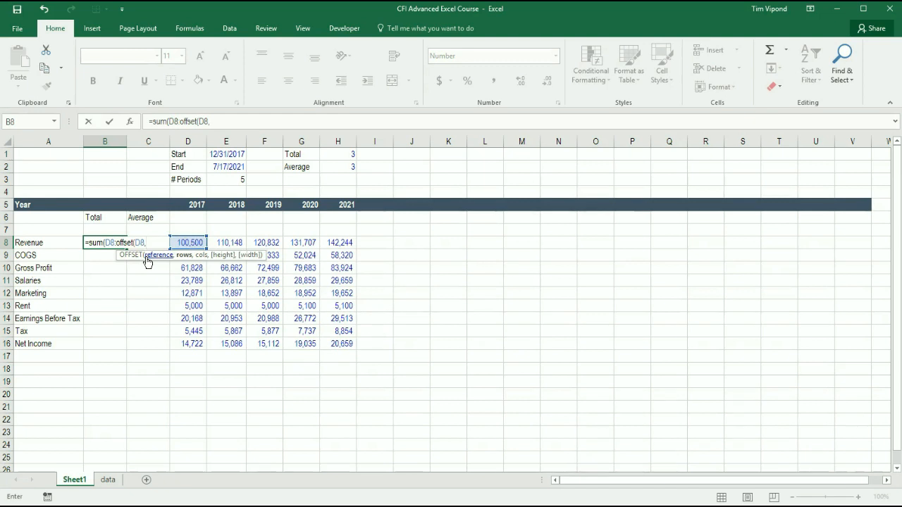
type("0,")
Step: Complete the Revenue Total formula with $H$1-1 as the OFFSET column count
key("Up")
key("Right")
key("Up")
key("Right")
key("Up")
key("Right")
key("Up")
key("Right")
key("Up")
key("Right")
key("Up")
key("Right")
key("Up")
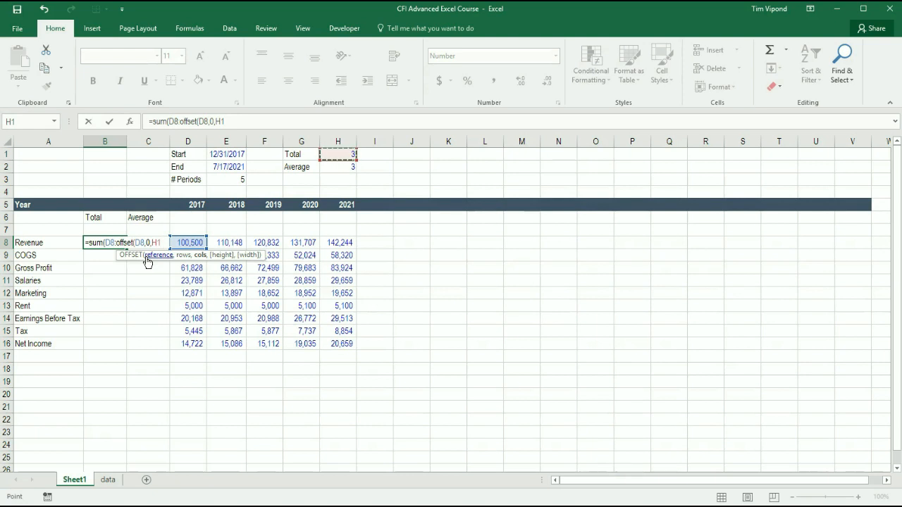
key("F4")
type("-1")
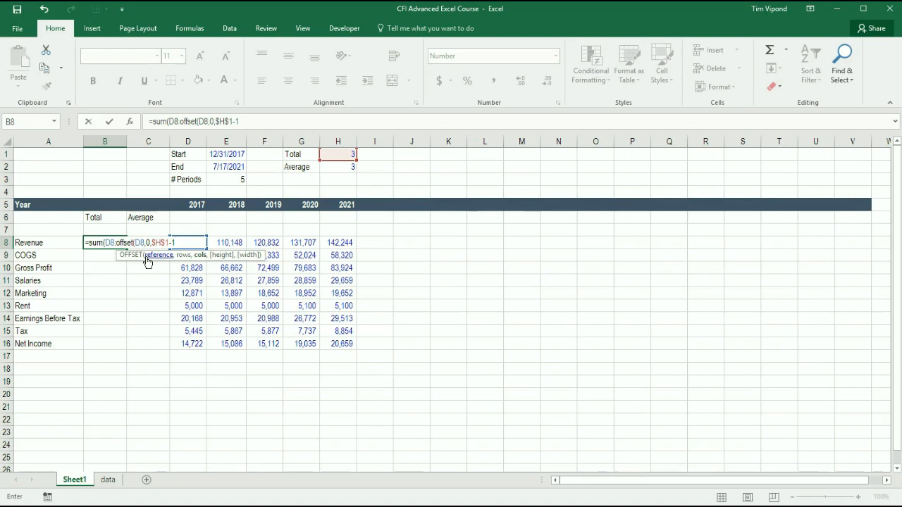
type(")")
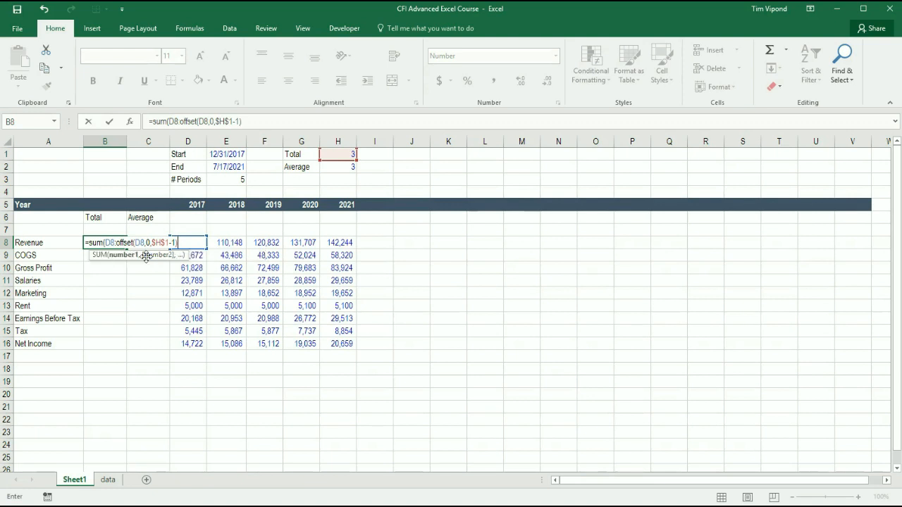
key("Return")
key("Return")
Step: Widen column B to fit the Revenue total and display it without decimals
key("Up")
key("F2")
key("Escape")
double_click(127, 141)
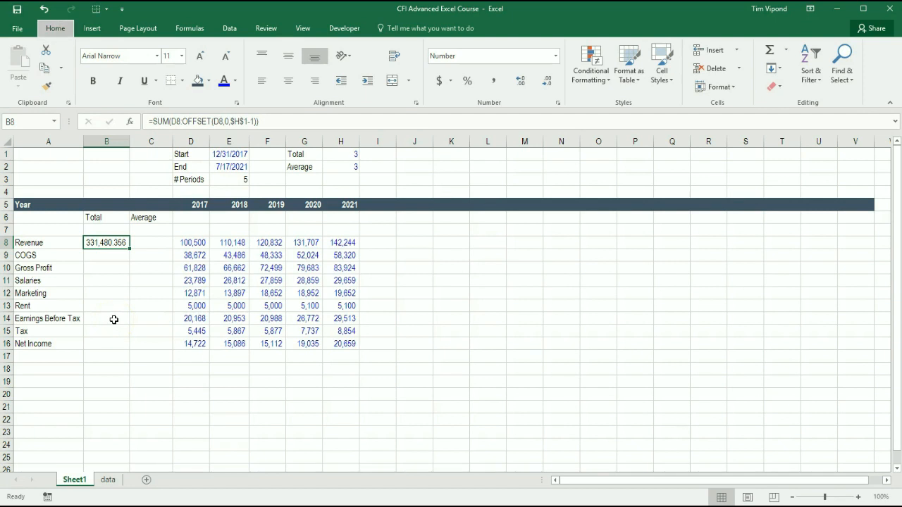
key("alt+h")
key("9")
key("alt+h")
key("9")
key("alt+h")
key("9")
Step: Compare the B8 total formula with the sum of the 2017 to 2019 revenues in D8:F8
key("F2")
key("Escape")
key("Right")
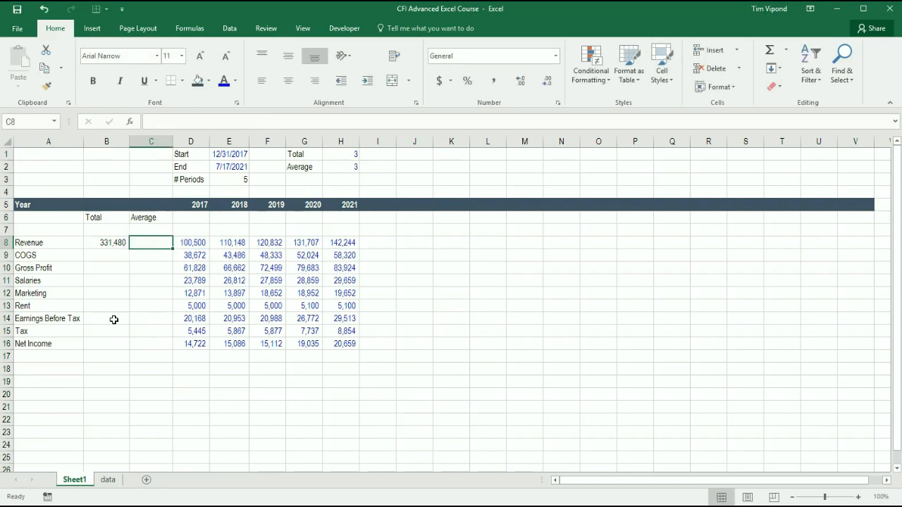
key("Right")
key("shift+Right")
key("shift+Right")
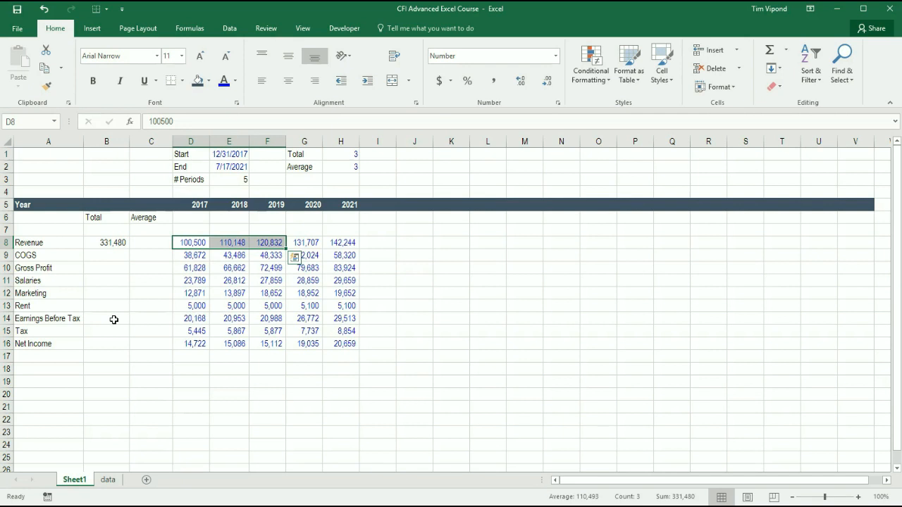
key("shift+Left")
key("Left")
key("Left")
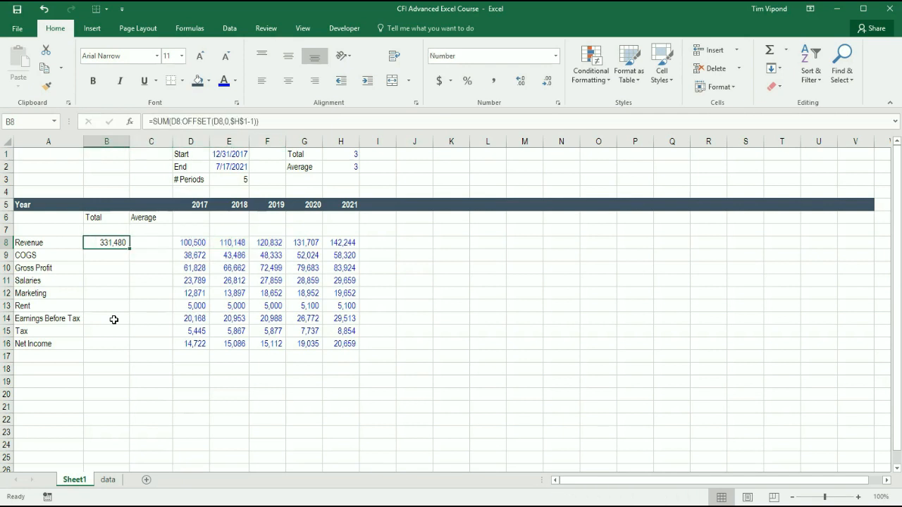
key("F2")
key("Return")
Step: Set the number of periods for Total in H1 to 5
key("Up")
key("Right")
key("Up")
key("Up")
key("Right")
key("Right")
key("Right")
key("Right")
key("Right")
key("Up")
key("Up")
key("Up")
key("Up")
type("5")
key("Return")
Step: Check the Revenue total against the sum of all five years in D8:H8
key("Down")
key("Left")
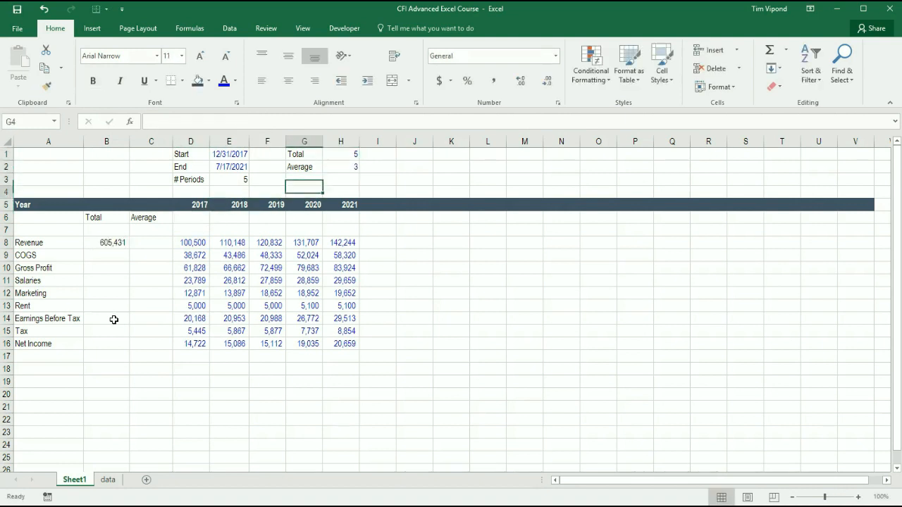
key("Down")
key("Left")
key("Left")
key("Down")
key("Down")
key("Down")
key("Down")
key("Left")
key("ctrl+shift+Right")
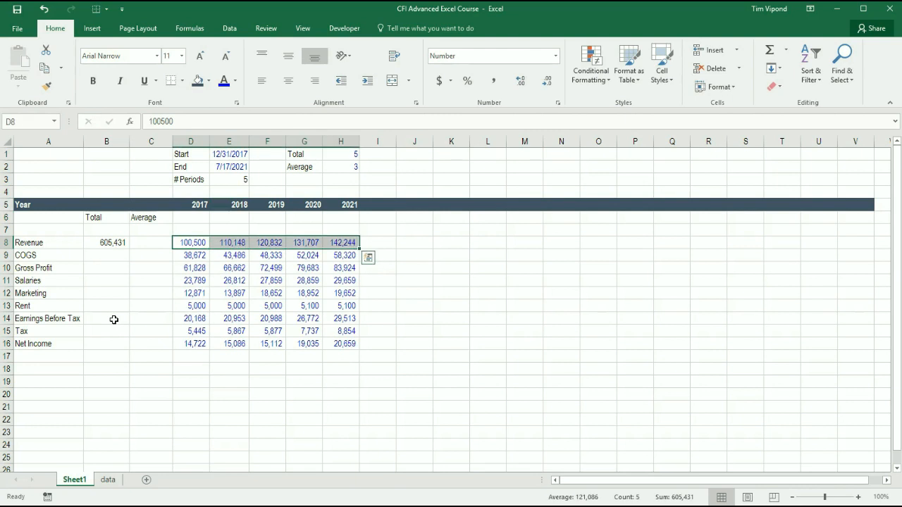
Step: Set the number of periods for Total in H1 to 1
key("Right")
key("Up")
key("Up")
key("Up")
key("Up")
key("Up")
key("Up")
key("Up")
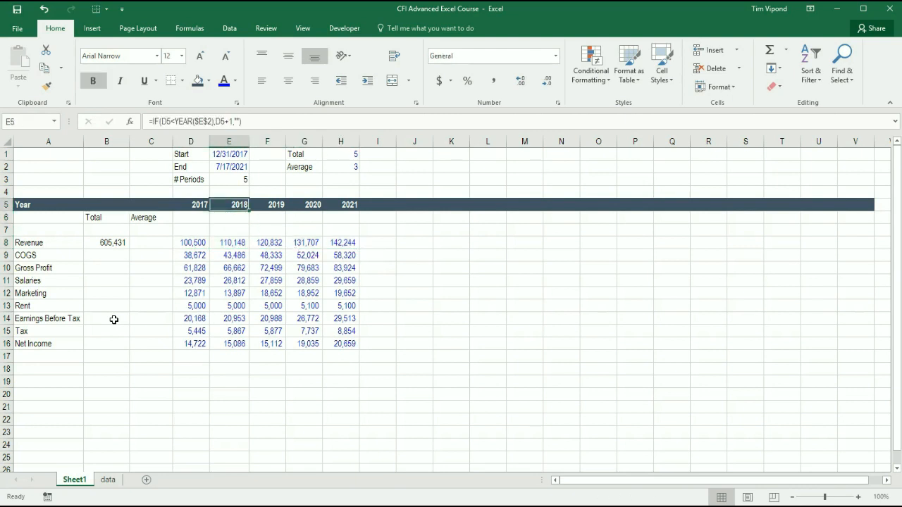
key("Right")
key("Right")
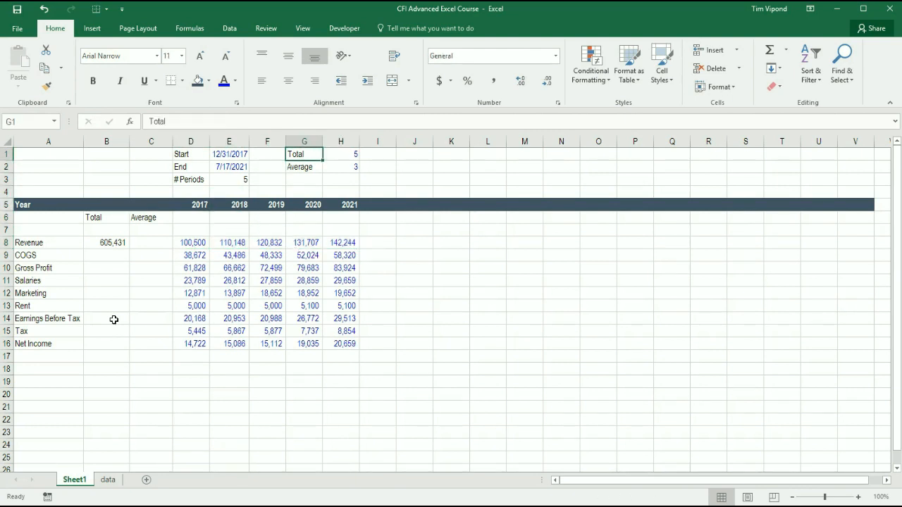
key("Right")
type("1")
key("Return")
key("Down")
key("Left")
key("Left")
key("Left")
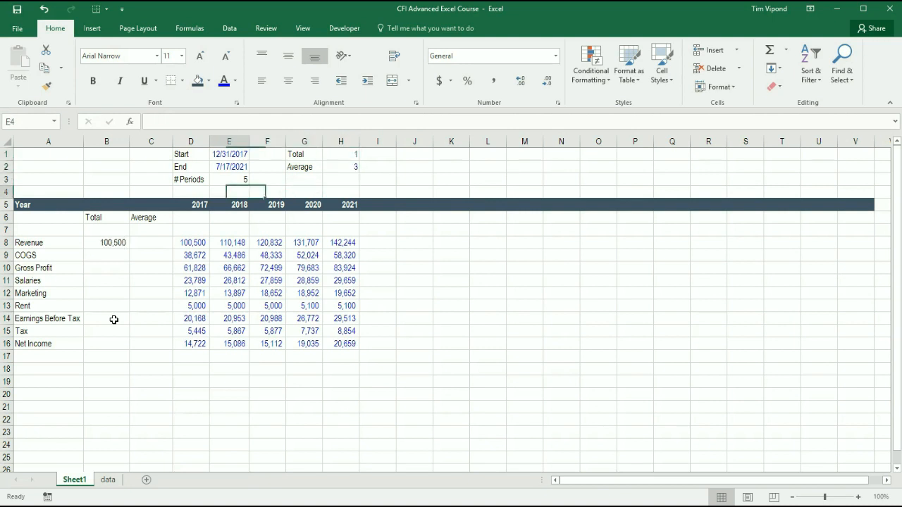
Step: Check the one-period Revenue total in B8 against the 2017 revenue in D8
key("Left")
key("Down")
key("Down")
key("Down")
key("Down")
key("Down")
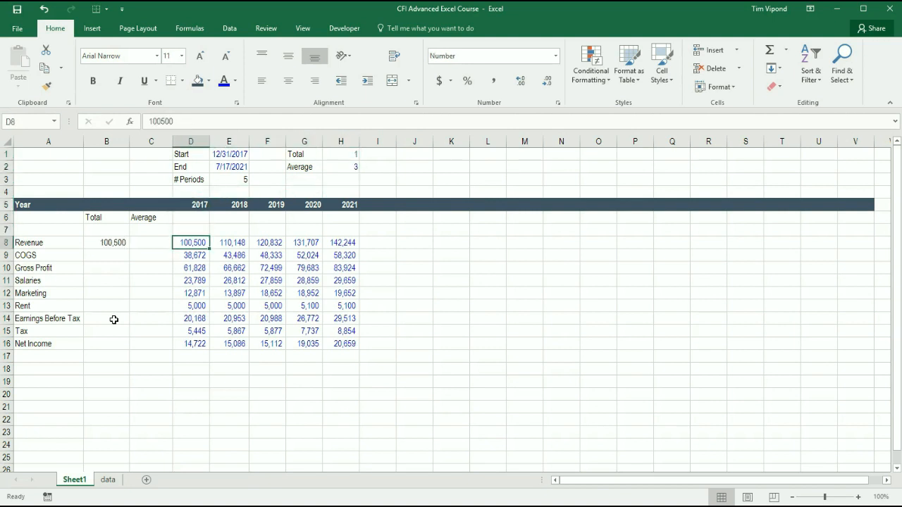
Step: Set the number of periods for Total in H1 to 2
key("Right")
key("Right")
key("Right")
key("Right")
key("Up")
key("Up")
key("Up")
key("Up")
key("Up")
key("Up")
key("Up")
type("2")
key("Return")
Step: Set the number of periods for Total in H1 to 3
key("Up")
type("3")
key("Return")
Step: Enter the formula =AVERAGE(D8:OFFSET(D8,0,$H$2-1)) in C8 for the Revenue average
key("Down")
key("Left")
key("Left")
key("Down")
key("Left")
key("Left")
key("Down")
key("Down")
key("Down")
key("Down")
key("Left")
type("=")
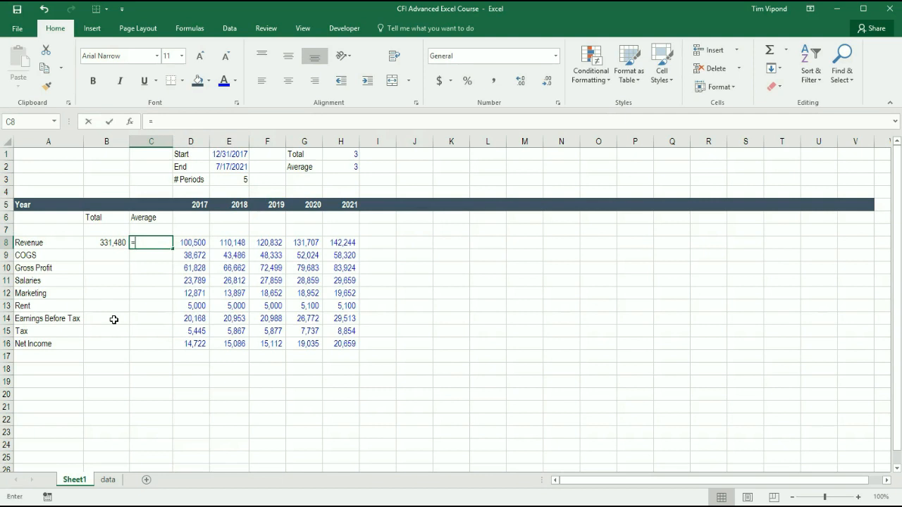
type("average(")
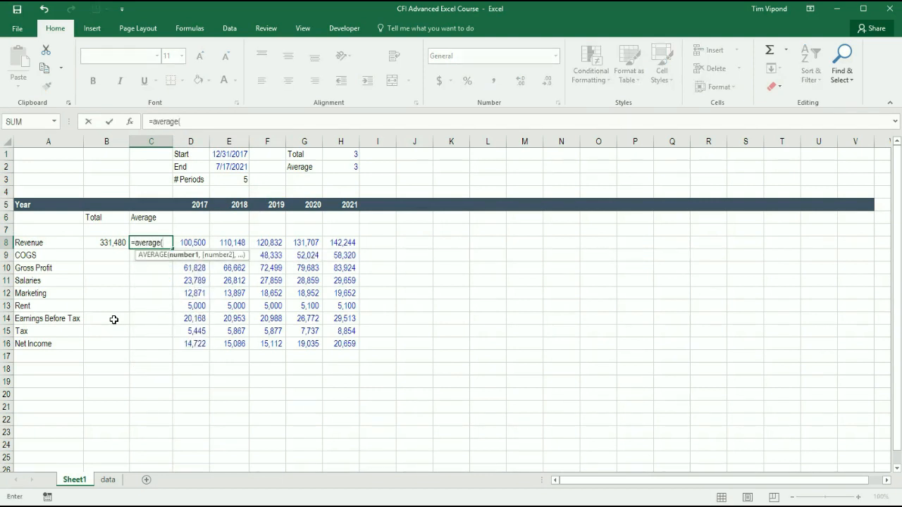
key("Right")
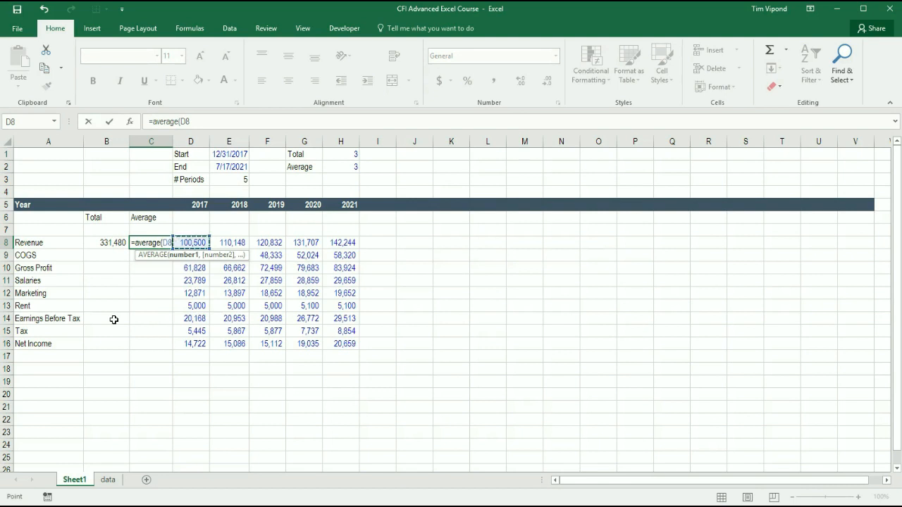
key("F8")
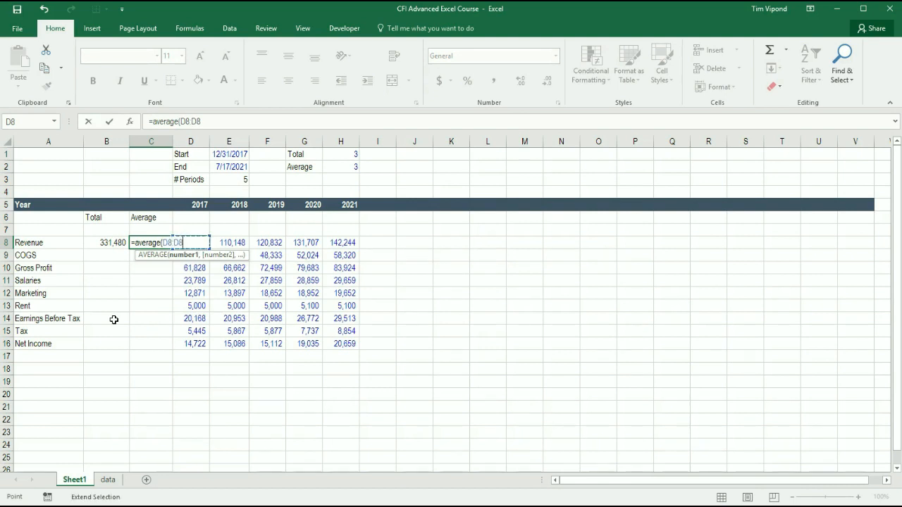
type("of")
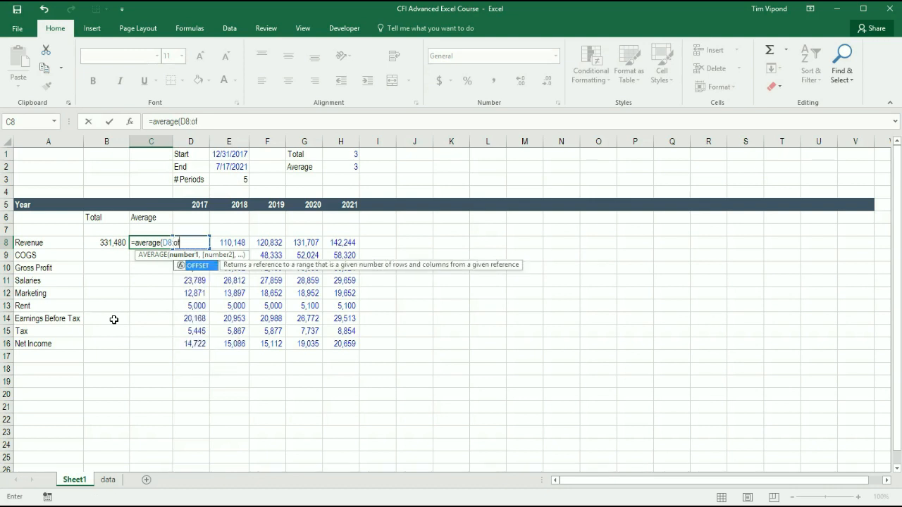
type("fset(")
key("Right")
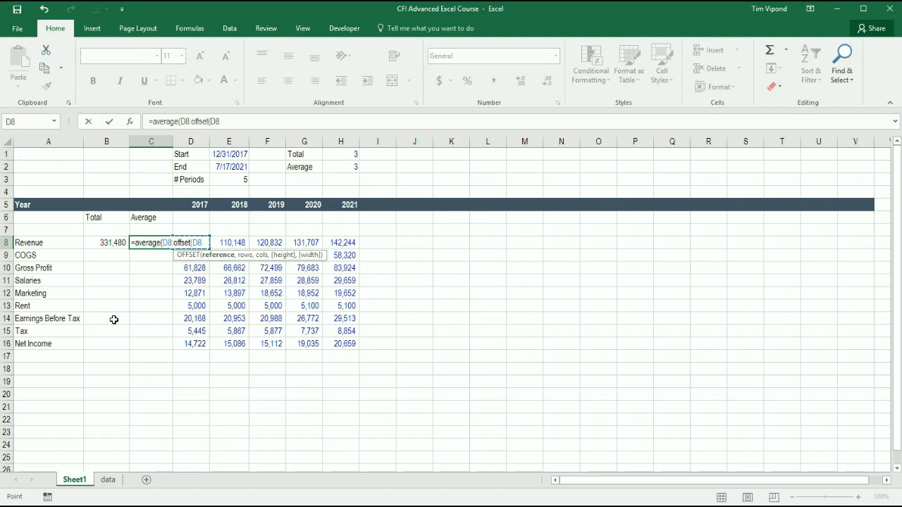
type(",")
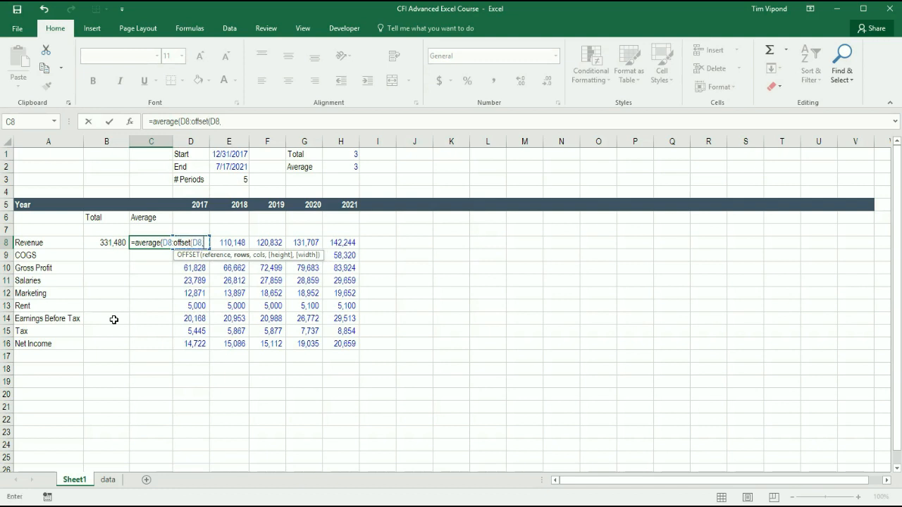
type("0,")
key("Up")
key("Right")
key("Up")
key("Right")
key("Up")
key("Right")
key("Up")
key("Right")
key("Up")
key("Right")
key("Up")
key("Right")
key("Left")
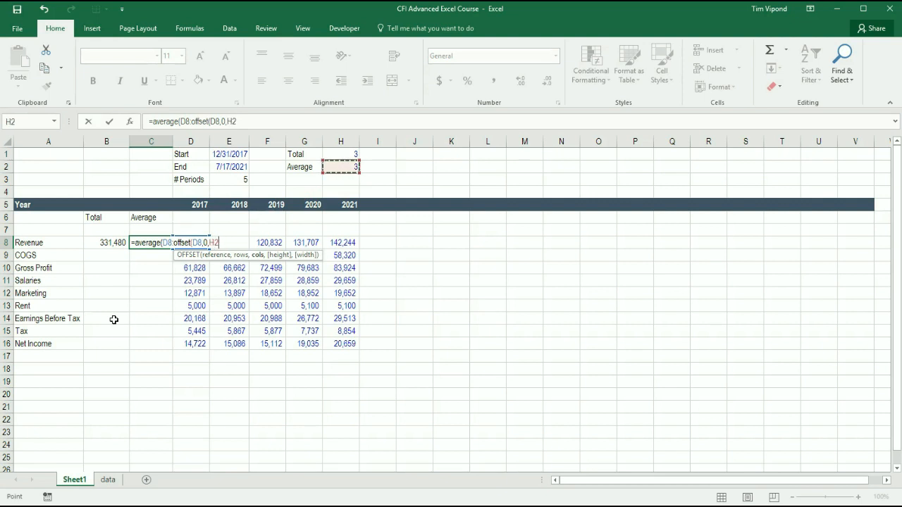
key("F4")
type("-")
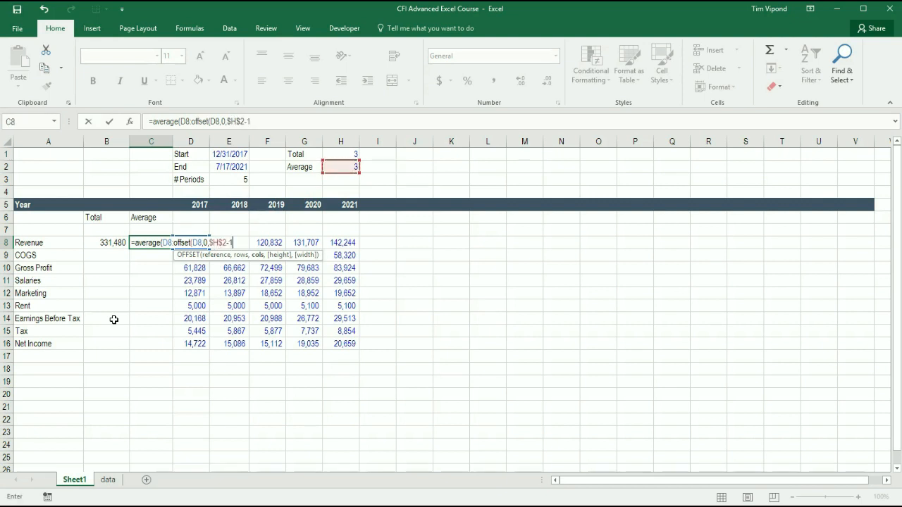
type("1)")
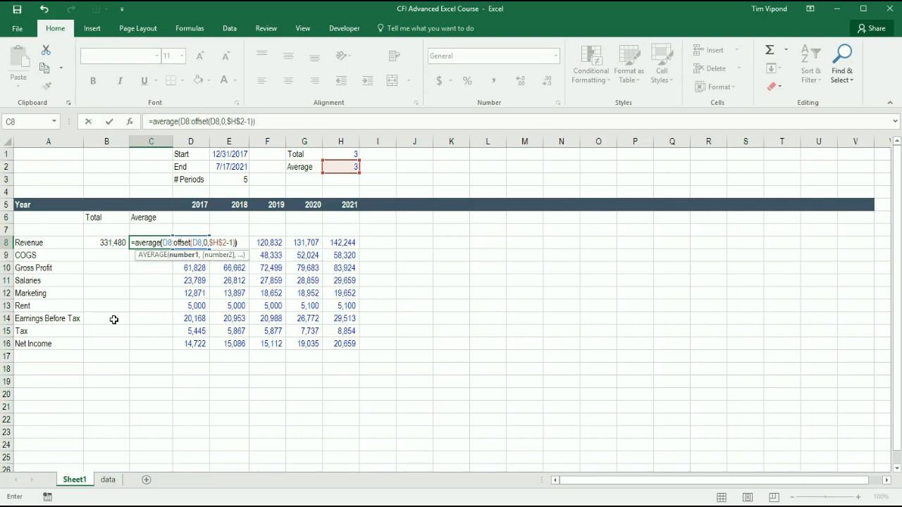
key("Return")
Step: Copy B8 and paste only its formatting across the Total and Average cells from row 8 down
key("Up")
key("Left")
key("ctrl+c")
key("Right")
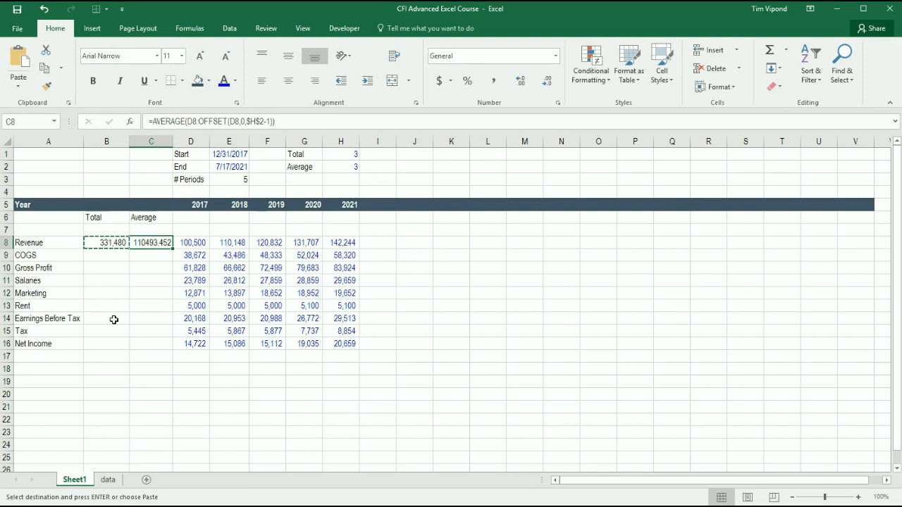
key("Left")
key("shift+Right")
key("shift+Down")
key("shift+Right")
key("shift+Down")
key("shift+Down")
key("shift+Left")
key("shift+Down")
key("shift+Down")
key("shift+Down")
key("shift+Down")
key("shift+Down")
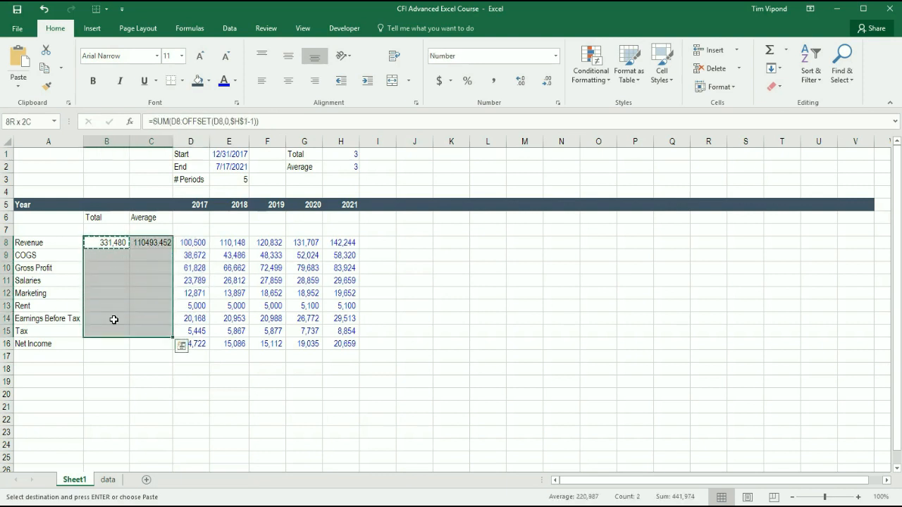
key("alt+e")
key("s")
key("t")
key("Return")
Step: Compare the C8 average formula with the average of the 2017 to 2019 revenues in D8:F8
key("Right")
key("F2")
key("Escape")
key("Right")
key("shift+Right")
key("shift+Right")
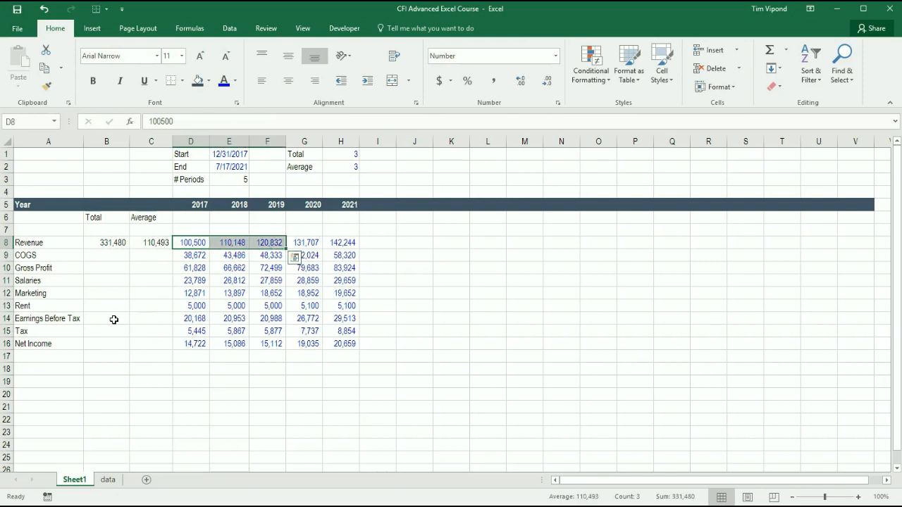
key("Left")
key("F2")
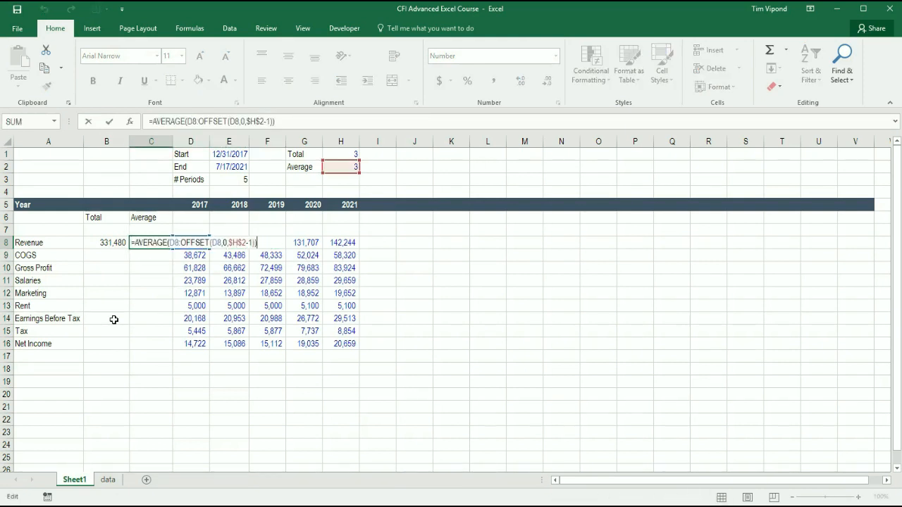
key("Escape")
Step: Set the number of periods for Average in H2 to 5
key("Right")
key("Right")
key("Right")
key("Up")
key("Up")
key("Up")
key("Right")
key("Up")
key("Up")
key("Up")
key("Right")
type("5")
key("Return")
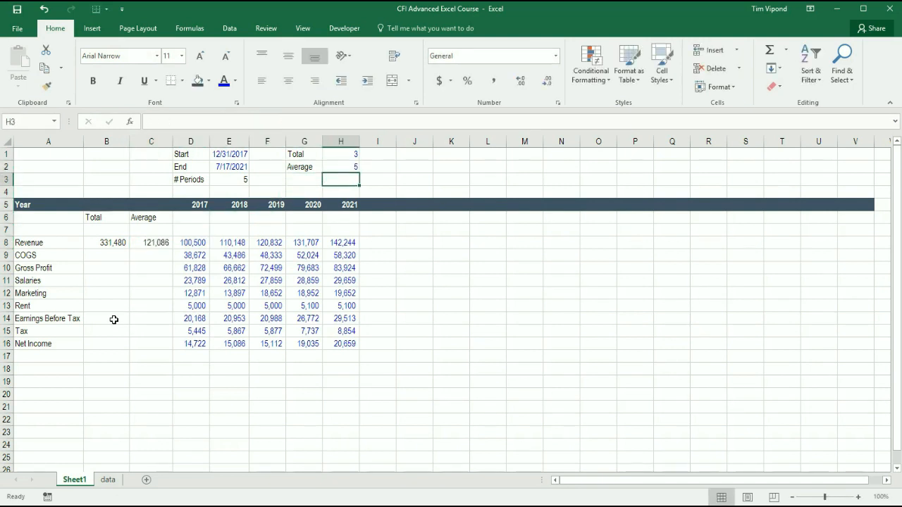
Step: Test the Average period count in H2 with 1 and set it back to 3
key("Up")
type("1")
key("Return")
key("Up")
type("3")
key("Return")
Step: Fill the Revenue Total and Average formulas in B8:C8 down to the Net Income row, through B16:C16
key("Left")
key("Down")
key("Left")
key("Left")
key("Left")
key("Left")
key("Down")
key("Down")
key("Down")
key("Left")
key("Down")
key("Left")
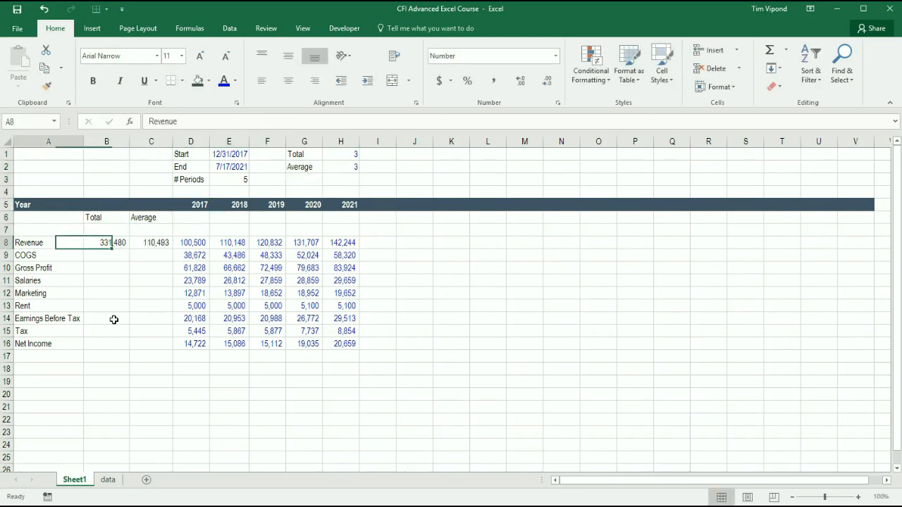
key("Right")
key("shift+Right")
key("shift+Down")
key("shift+Down")
key("shift+Down")
key("shift+Down")
key("shift+Down")
key("shift+Down")
key("shift+Down")
key("shift+Down")
key("shift+Down")
key("shift+Up")
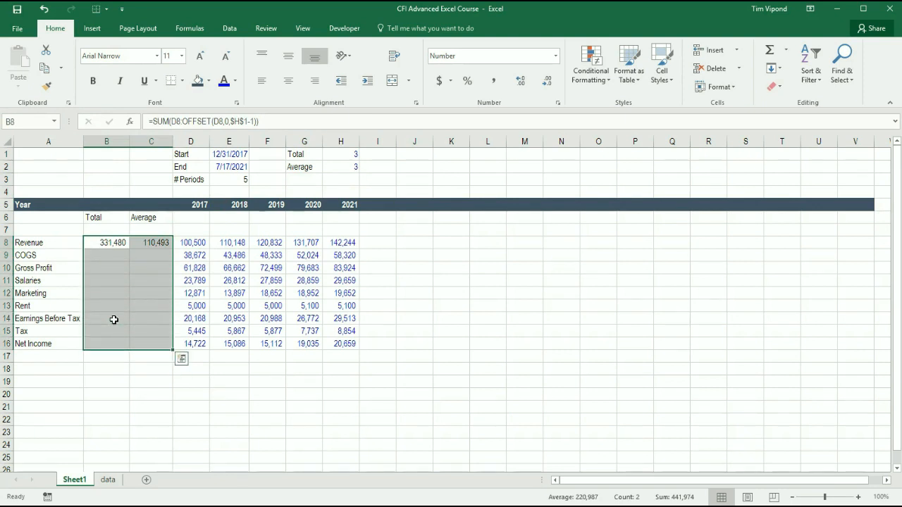
key("ctrl+d")
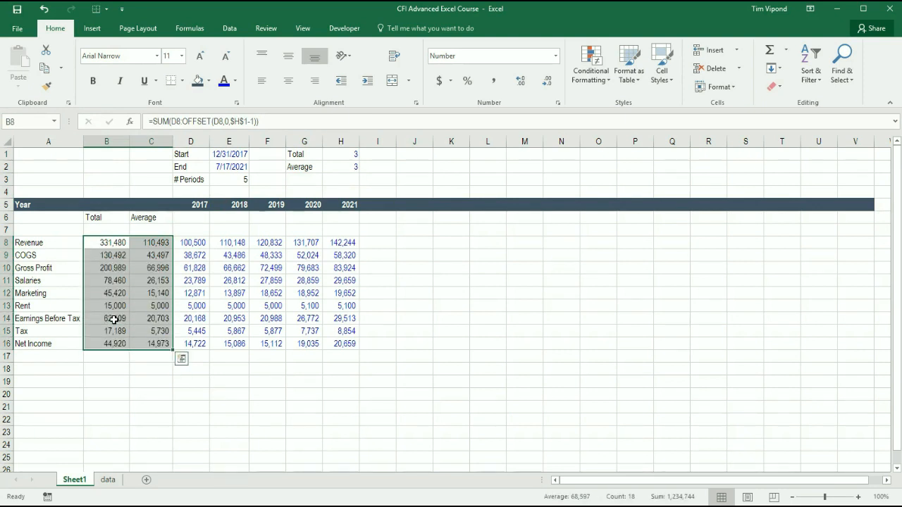
Step: Inspect the cell references of the copied Total formulas in B10 to B12
key("Down")
key("Down")
key("F2")
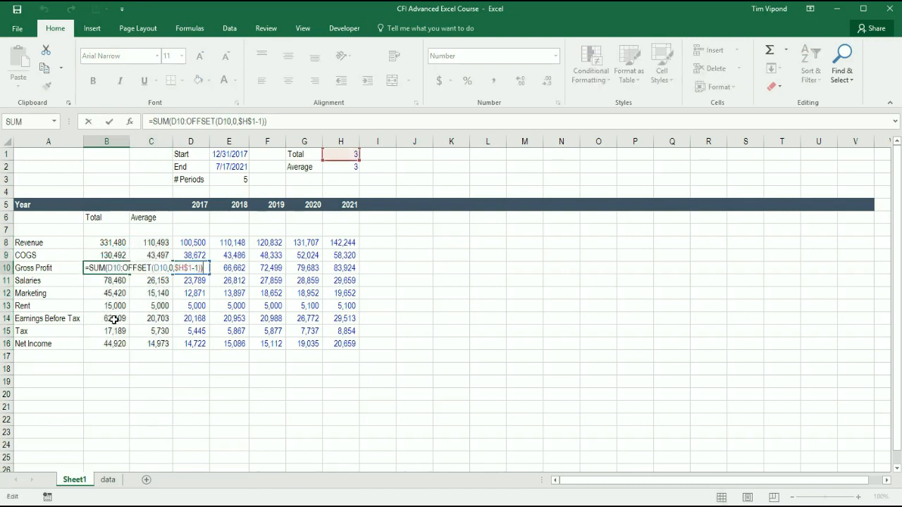
key("Return")
key("F2")
key("Return")
key("F2")
key("Escape")
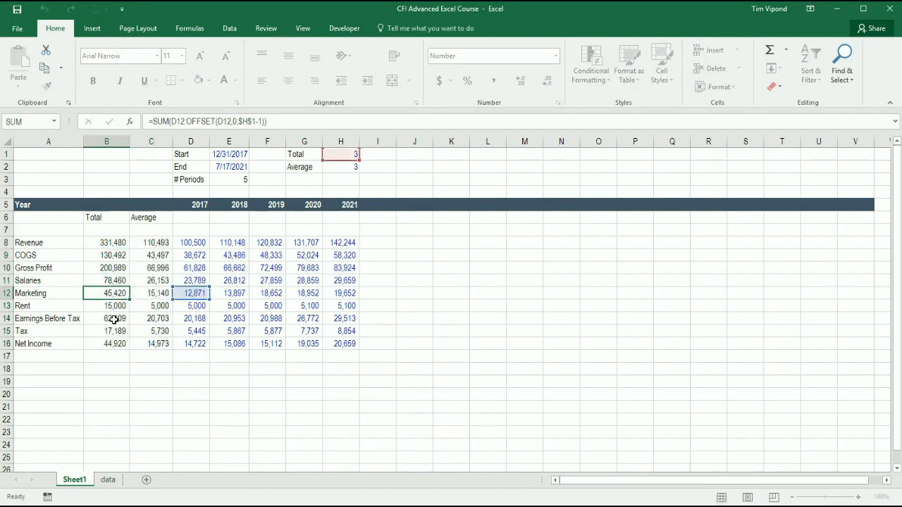
Step: Inspect the cell references of the copied Average formulas in C12 and C13
key("Right")
key("F2")
key("Return")
key("F2")
key("Escape")
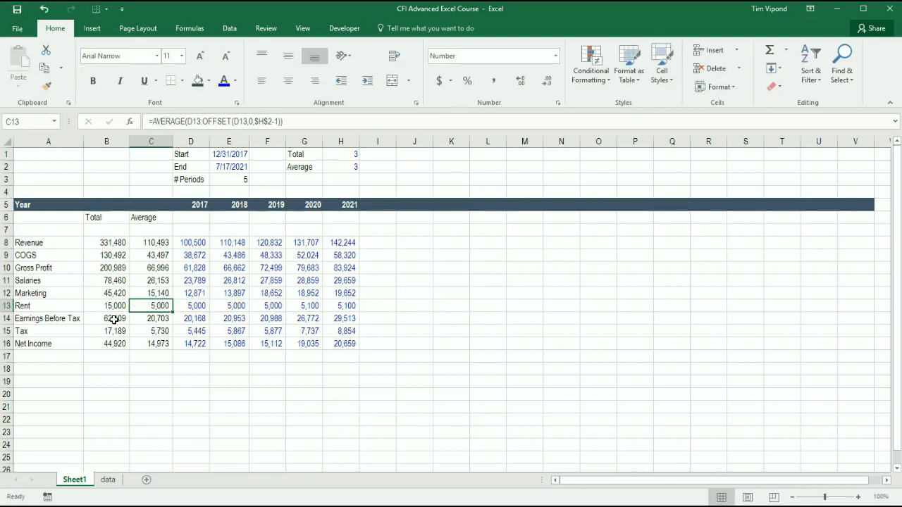
key("Up")
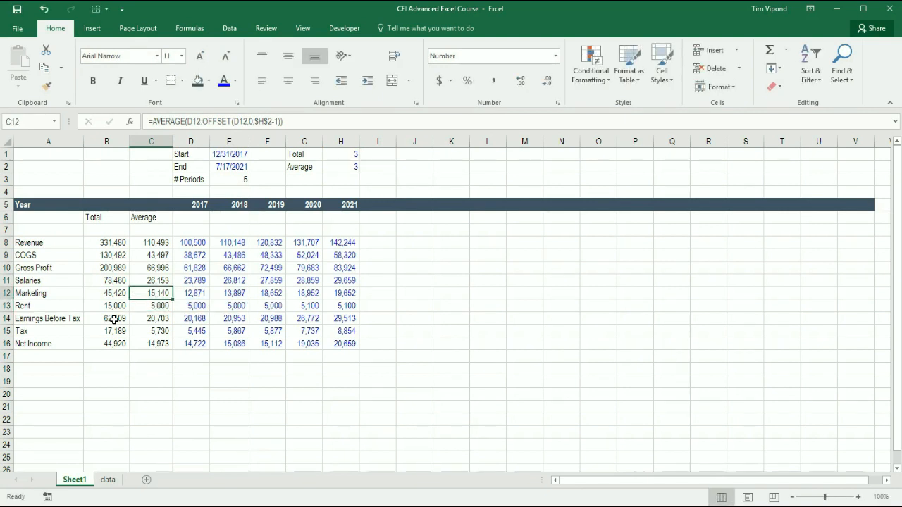
Step: Insert a blank column D between the Average column and the 2017 figures
key("Right")
key("alt+i")
key("c")
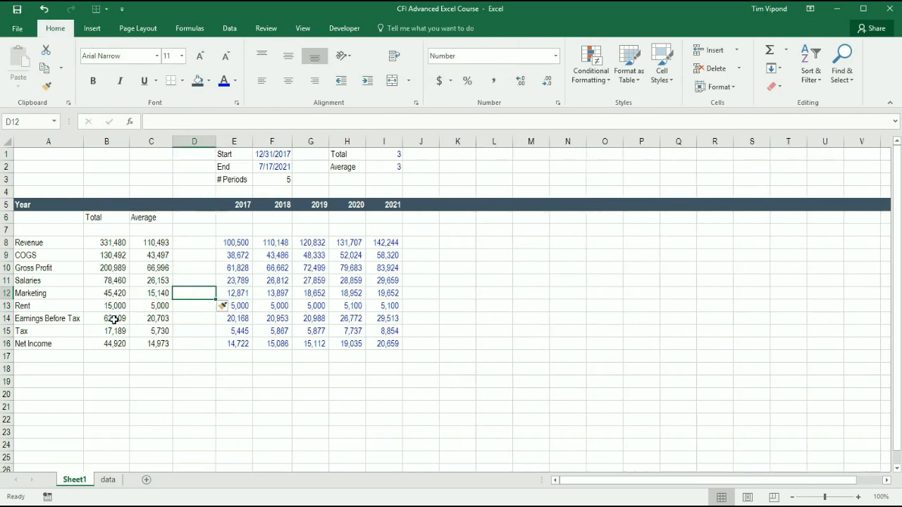
Step: Format the Total and Average heading row from A6 across to column W with row 5's dark blue-gray fill and a white font
key("Left")
key("Up")
key("Up")
key("Up")
key("Left")
key("Right")
key("Up")
key("Up")
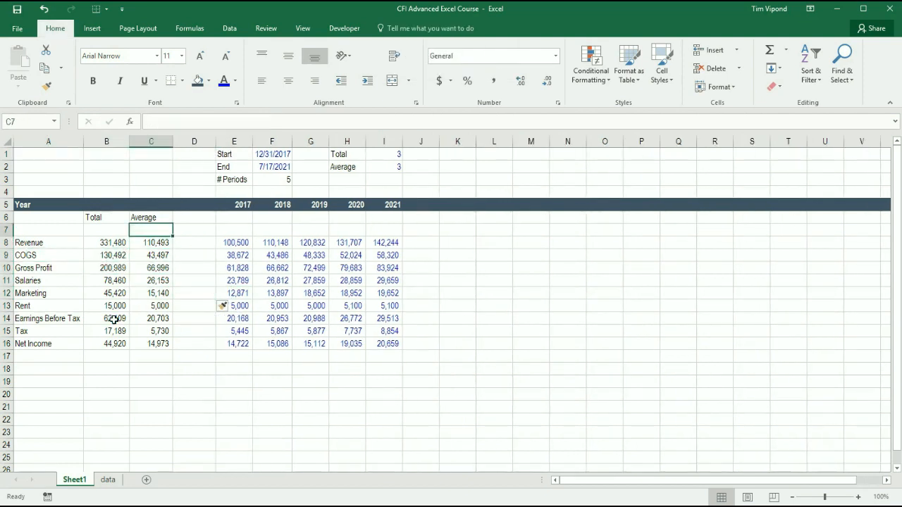
key("Right")
key("Up")
key("Left")
key("Left")
key("Left")
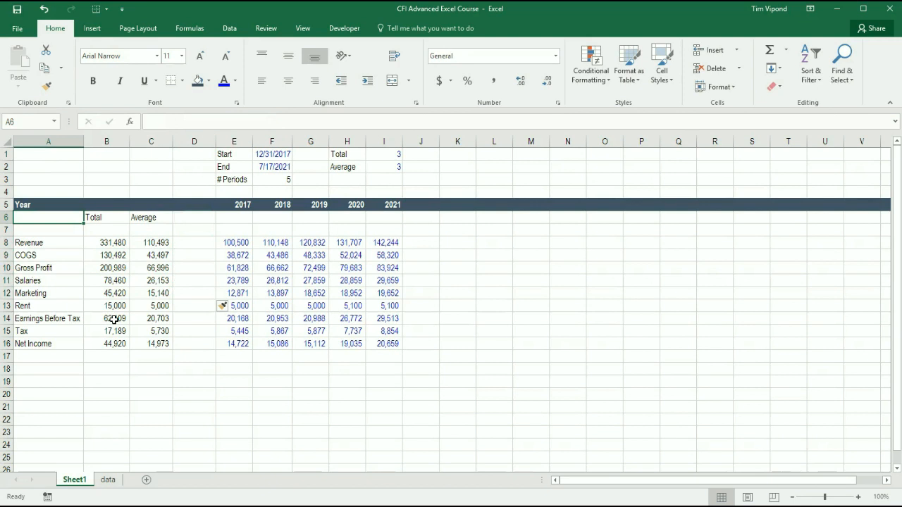
key("shift+Right")
key("shift+Right")
key("shift+Right")
key("shift+Right")
key("shift+Right")
key("shift+Right")
key("shift+Right")
key("shift+Right")
key("shift+Right")
key("shift+Right")
key("shift+Right")
key("shift+Right")
key("shift+Right")
key("shift+Right")
key("shift+Right")
key("shift+Right")
key("shift+Right")
key("shift+Right")
key("shift+Right")
key("shift+Right")
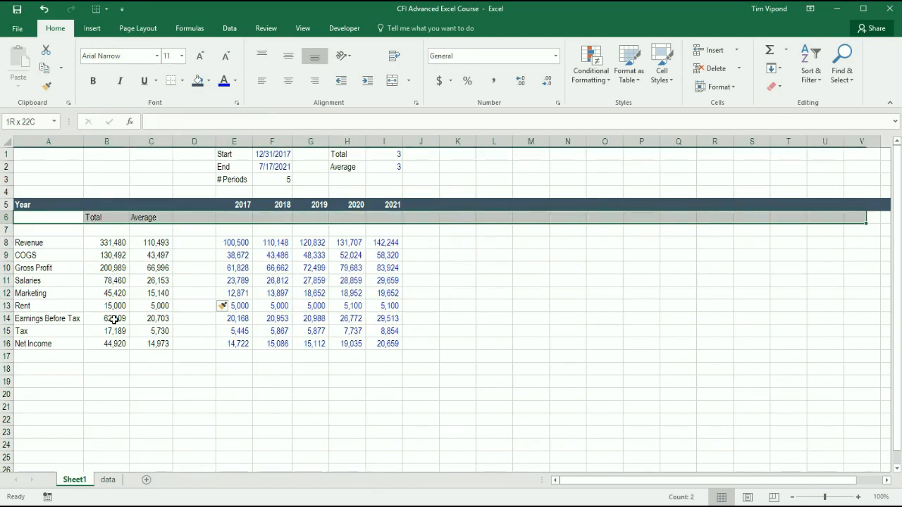
key("shift+Left")
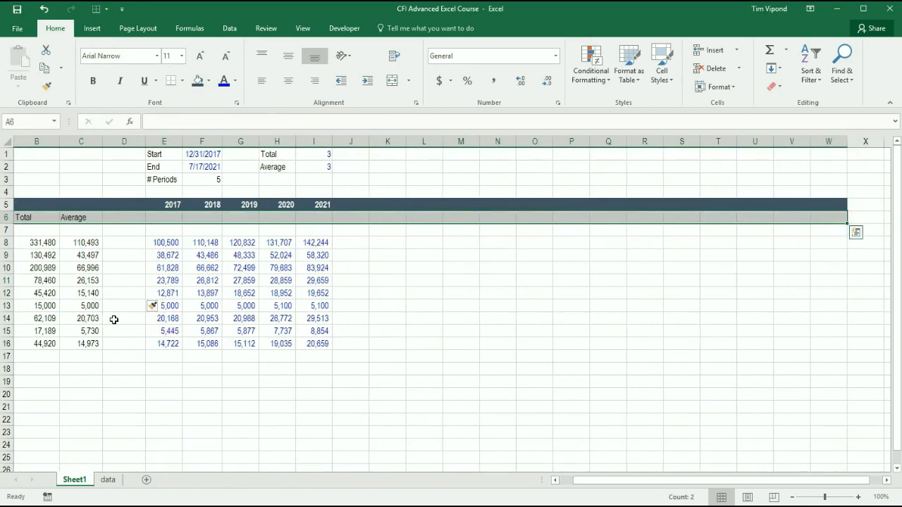
key("ctrl+1")
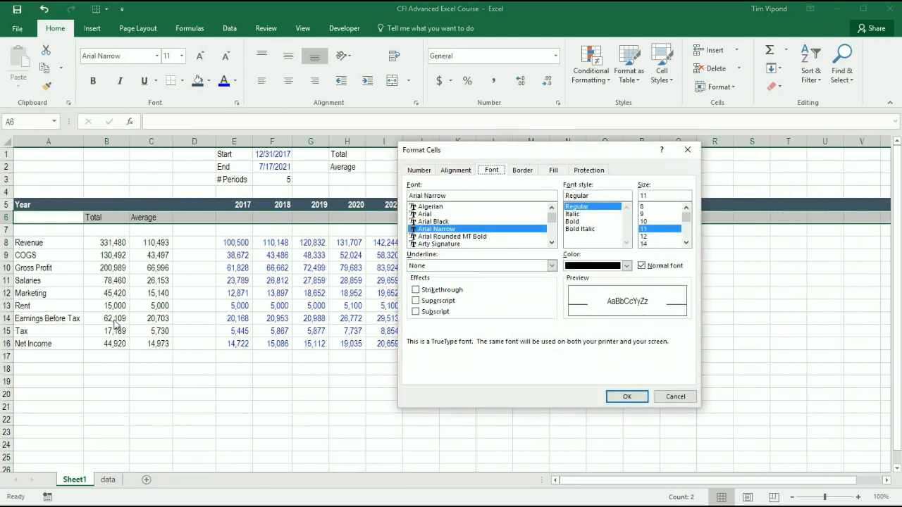
left_click(549, 172)
left_click(448, 212)
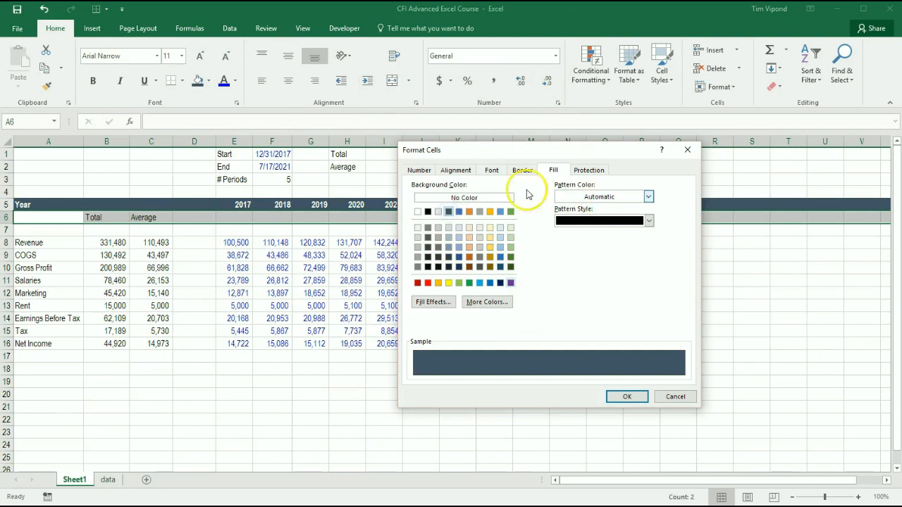
left_click(491, 170)
left_click(566, 266)
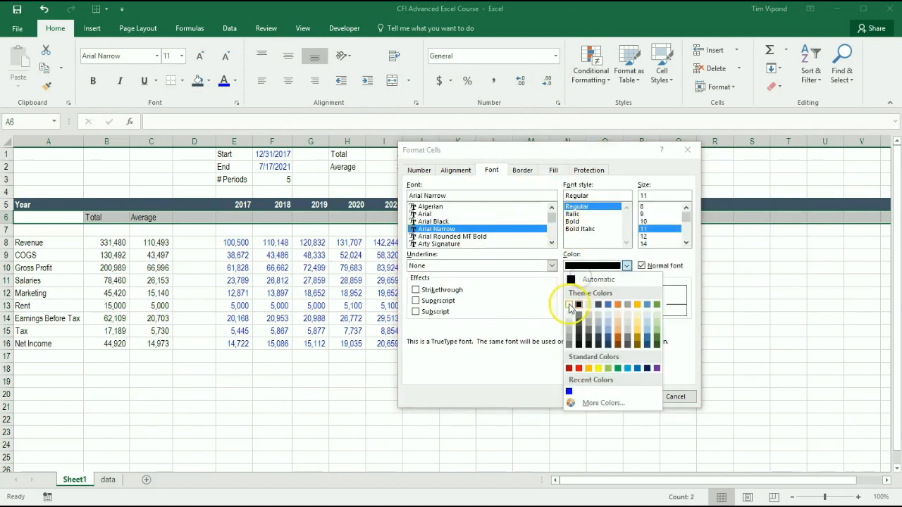
left_click(570, 301)
left_click(627, 396)
left_click(32, 281)
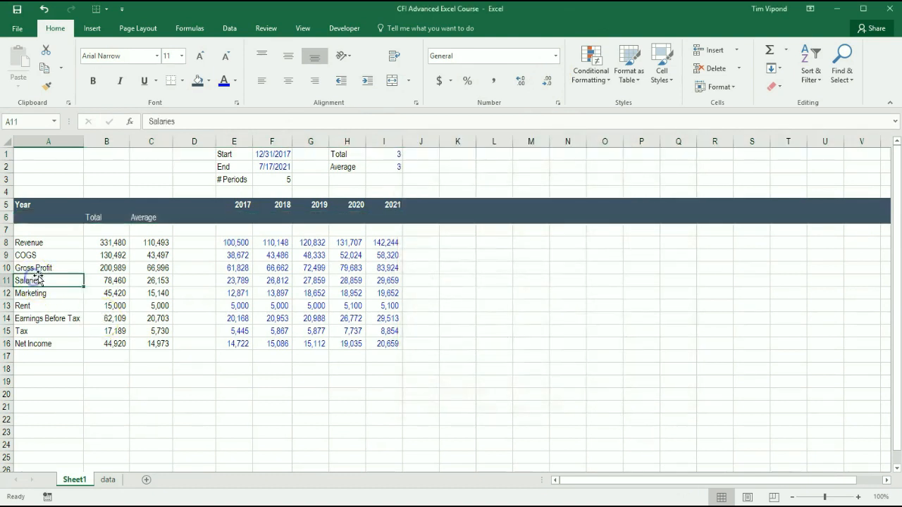
left_click(95, 216)
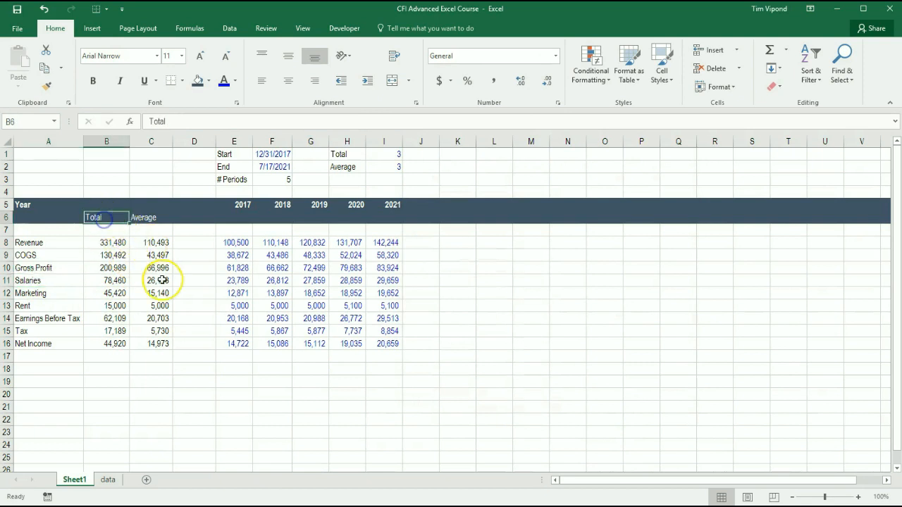
key("Right")
key("Left")
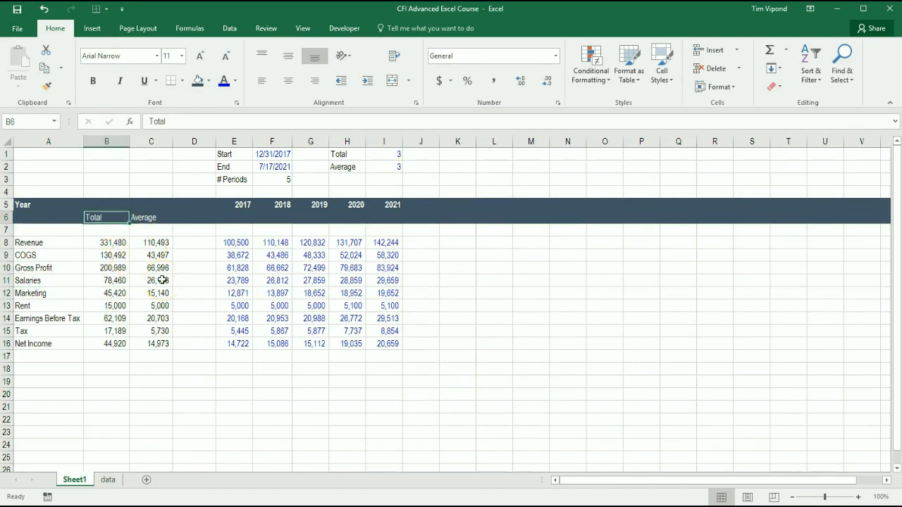
left_click(234, 394)
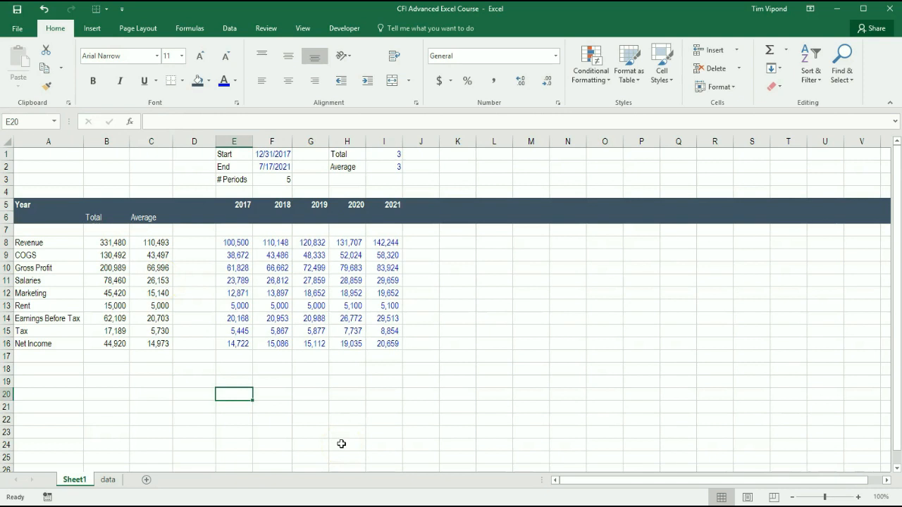